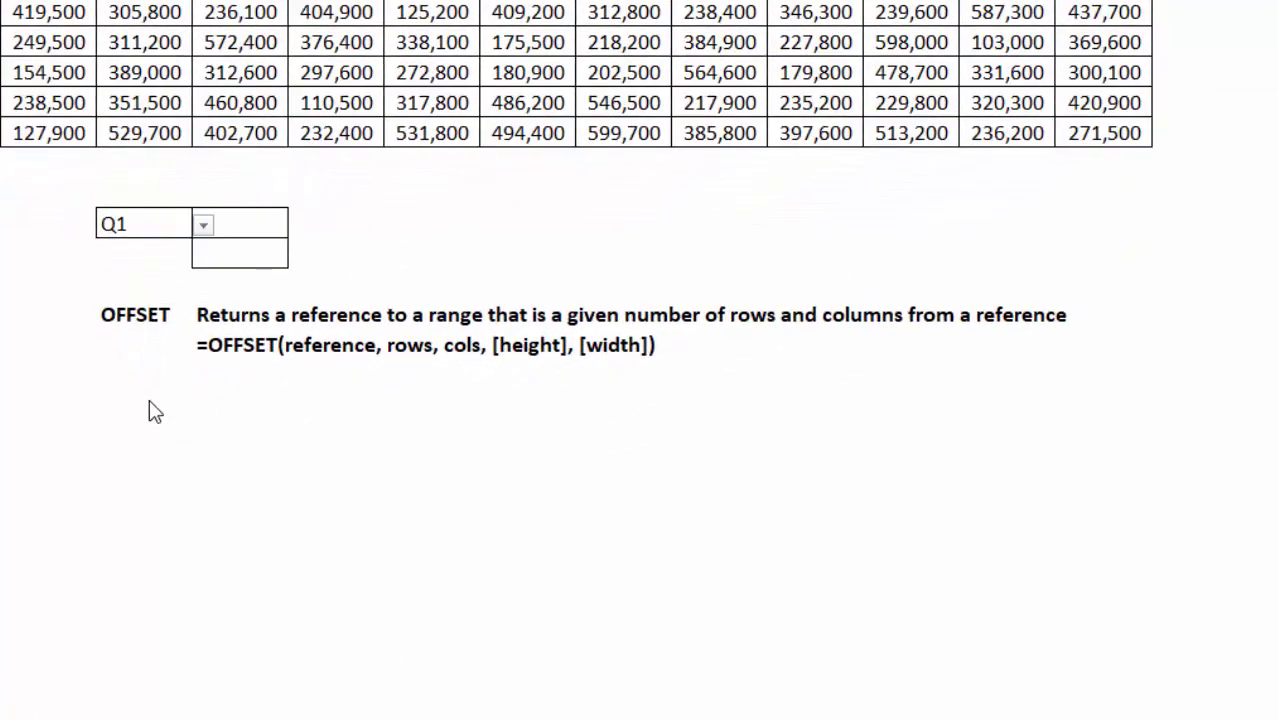
pyautogui.press('Left')
pyautogui.click(151, 319)
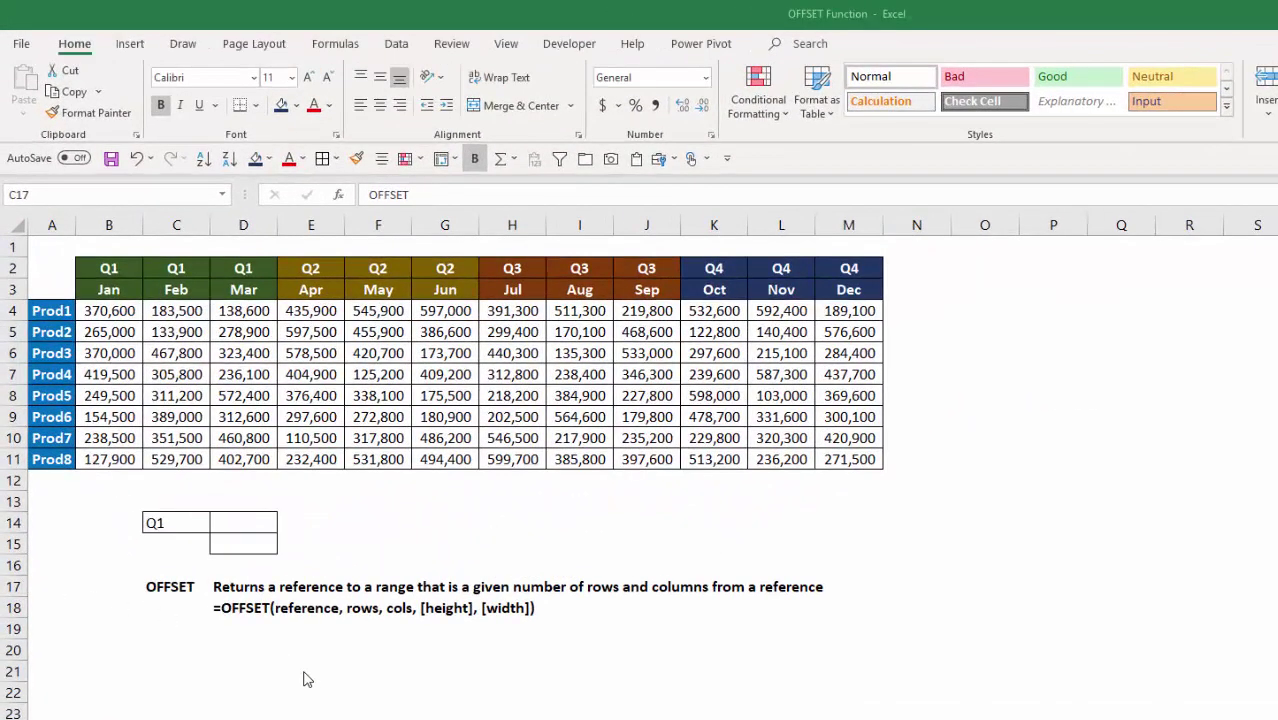
# - Start a SUM formula with a nested OFFSET in D14, using B4 as the reference
pyautogui.click(257, 524)
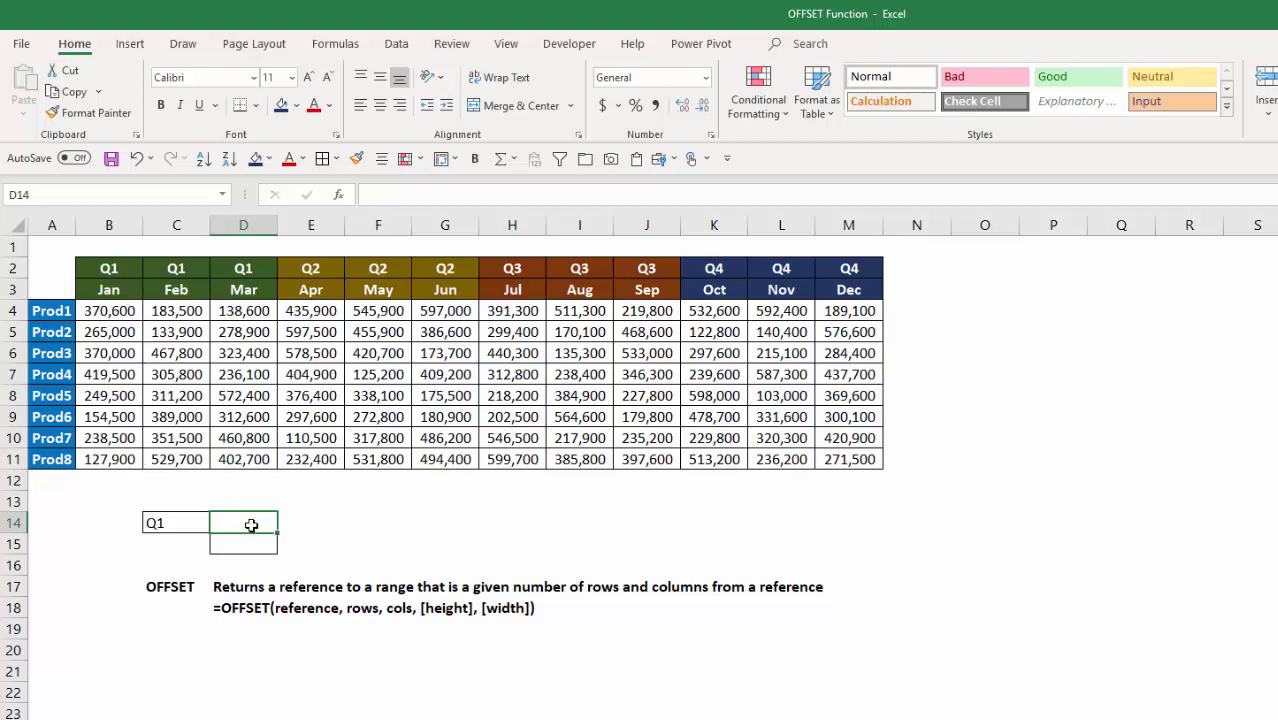
pyautogui.write('=sum')
pyautogui.press('Tab')
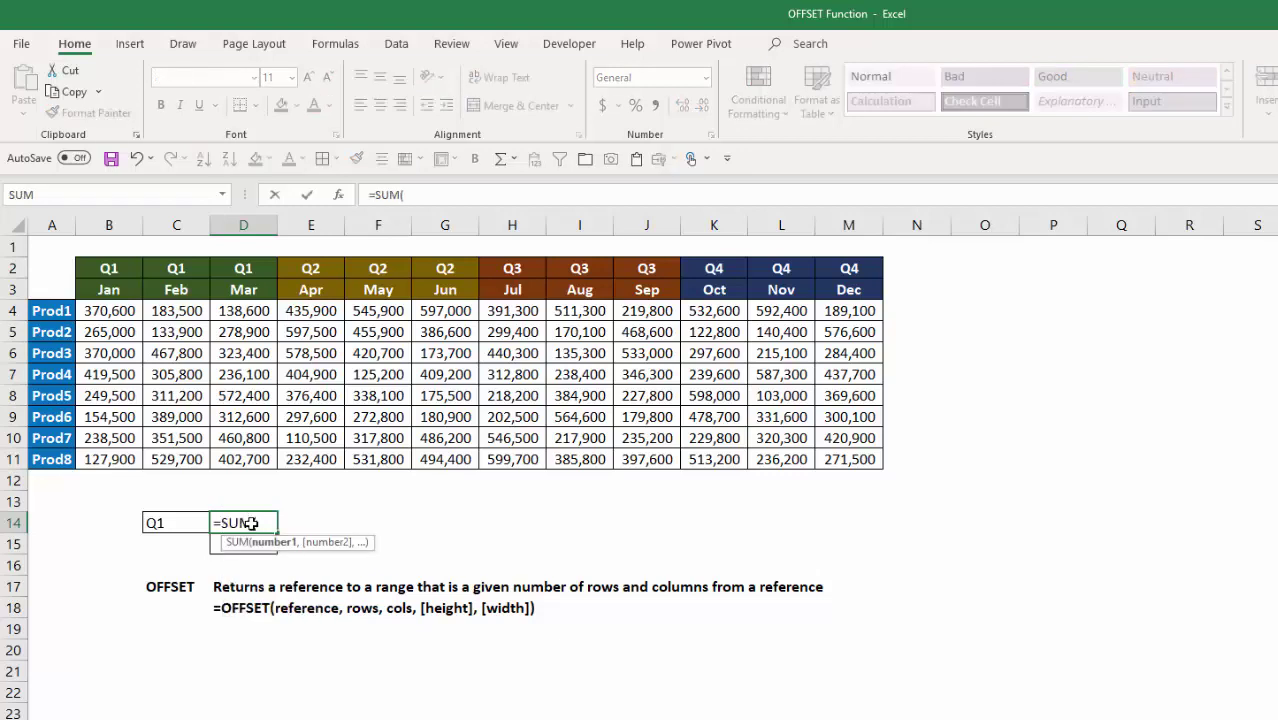
pyautogui.write('off')
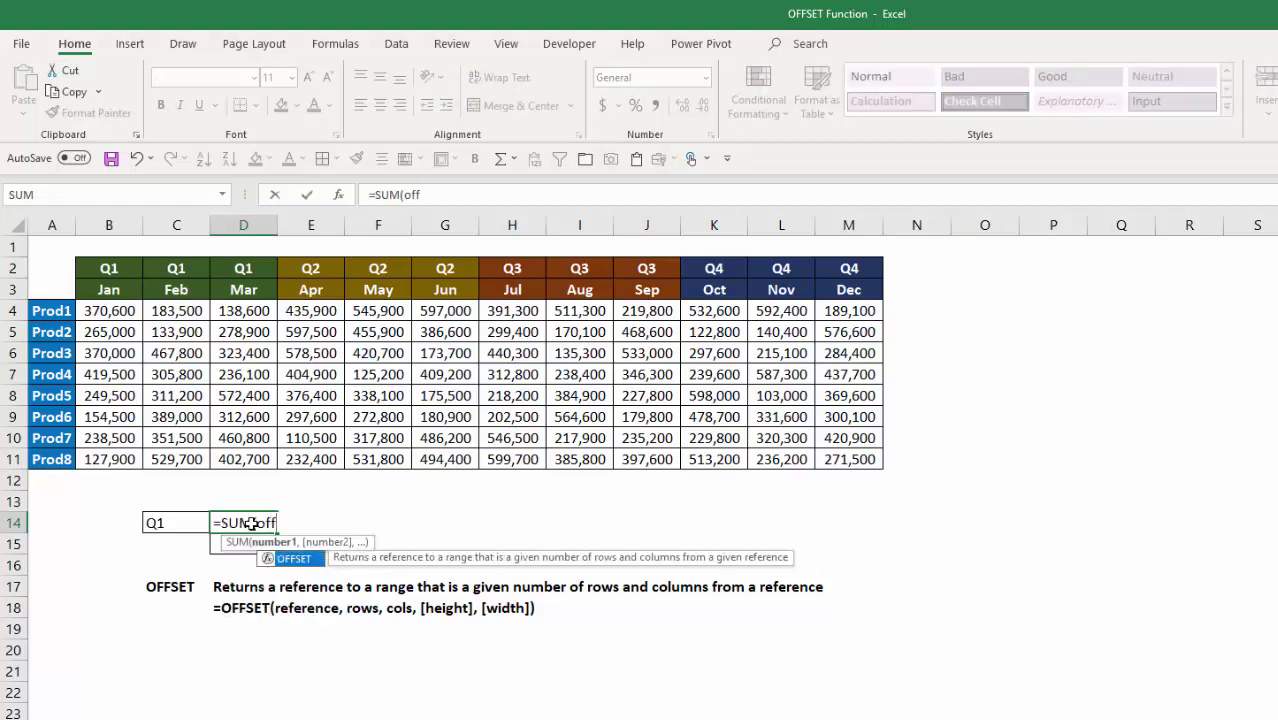
pyautogui.press('Tab')
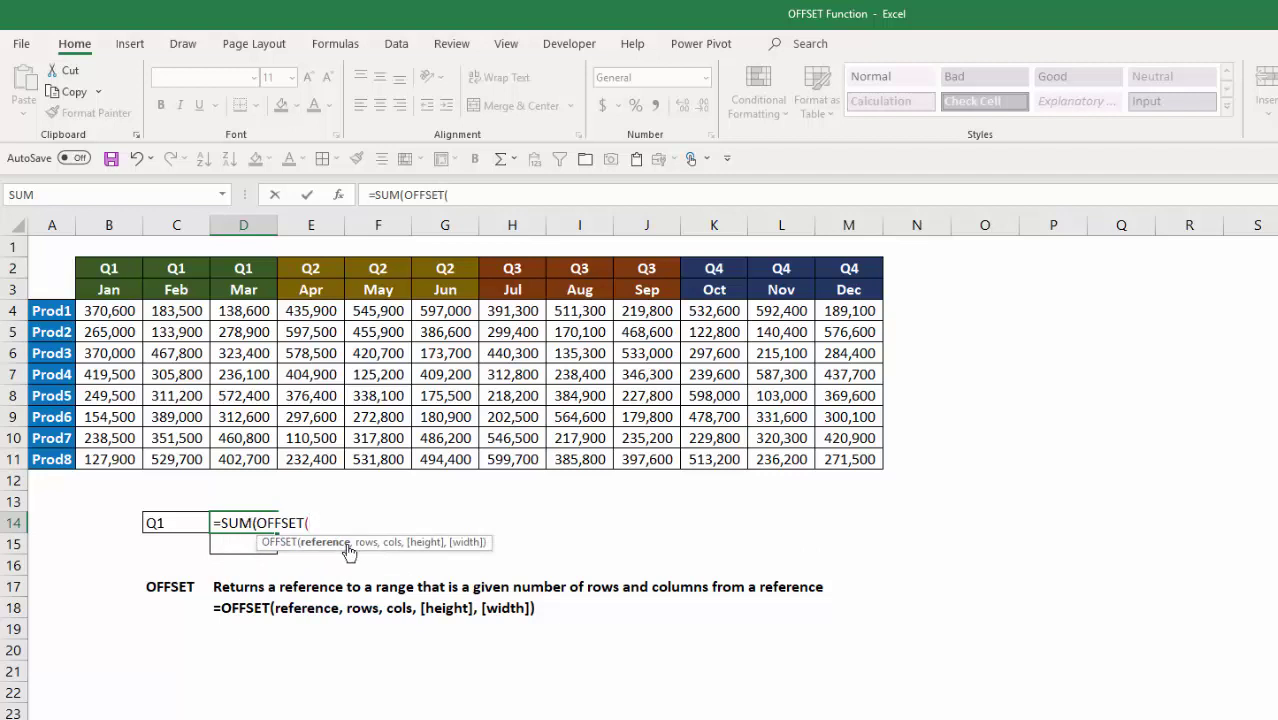
pyautogui.click(110, 311)
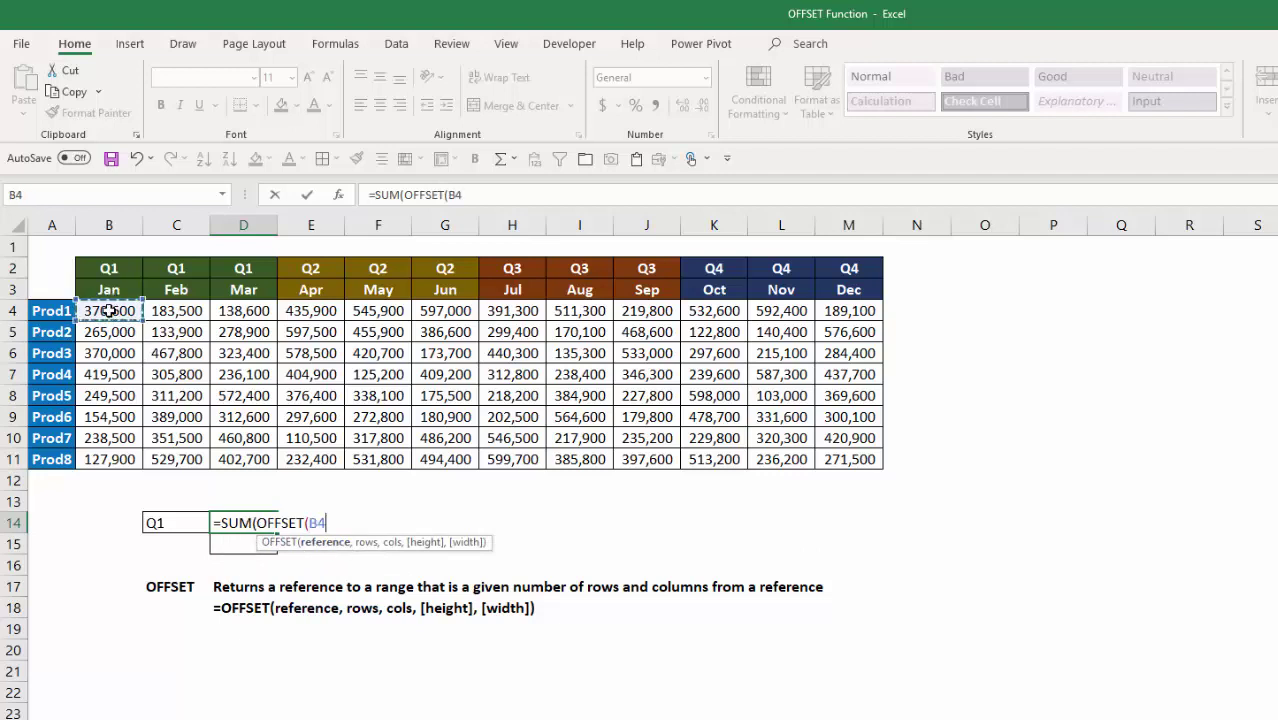
# - Complete the D14 formula with 0 rows, 0 columns, height 8 and width 3 as =SUM(OFFSET(B4,0,0,8,3))
pyautogui.write(',0')
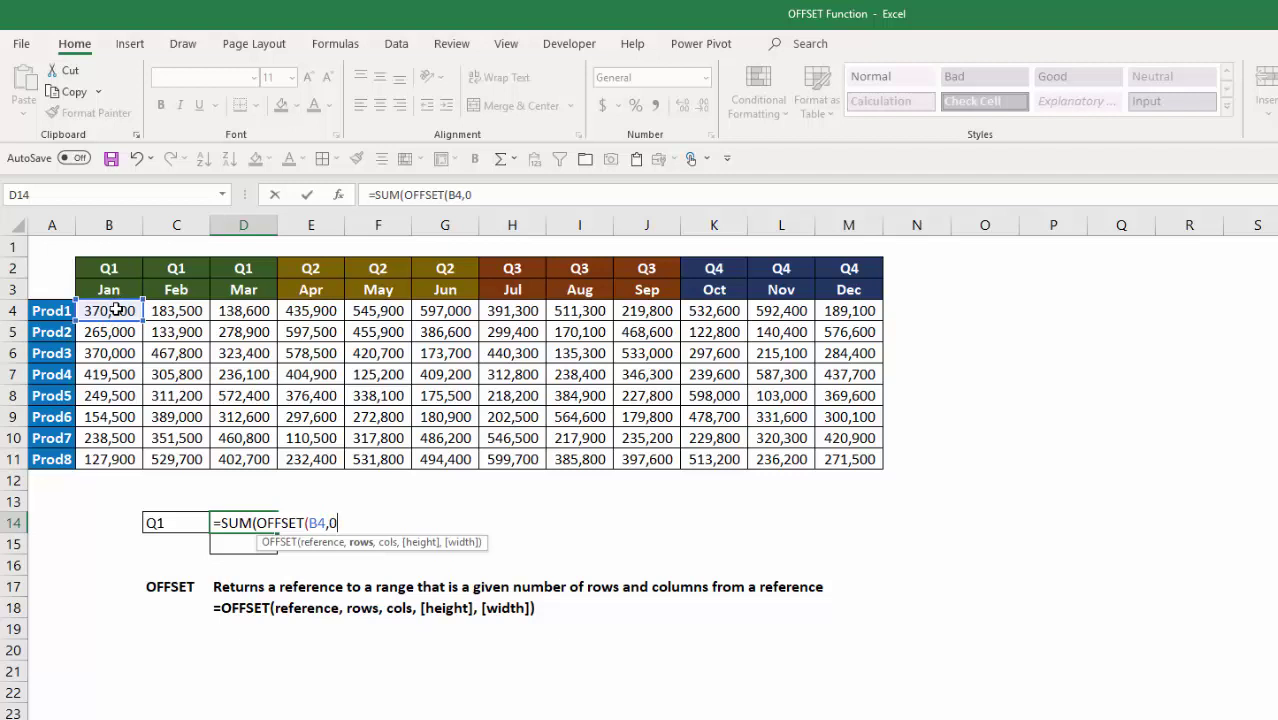
pyautogui.write(',')
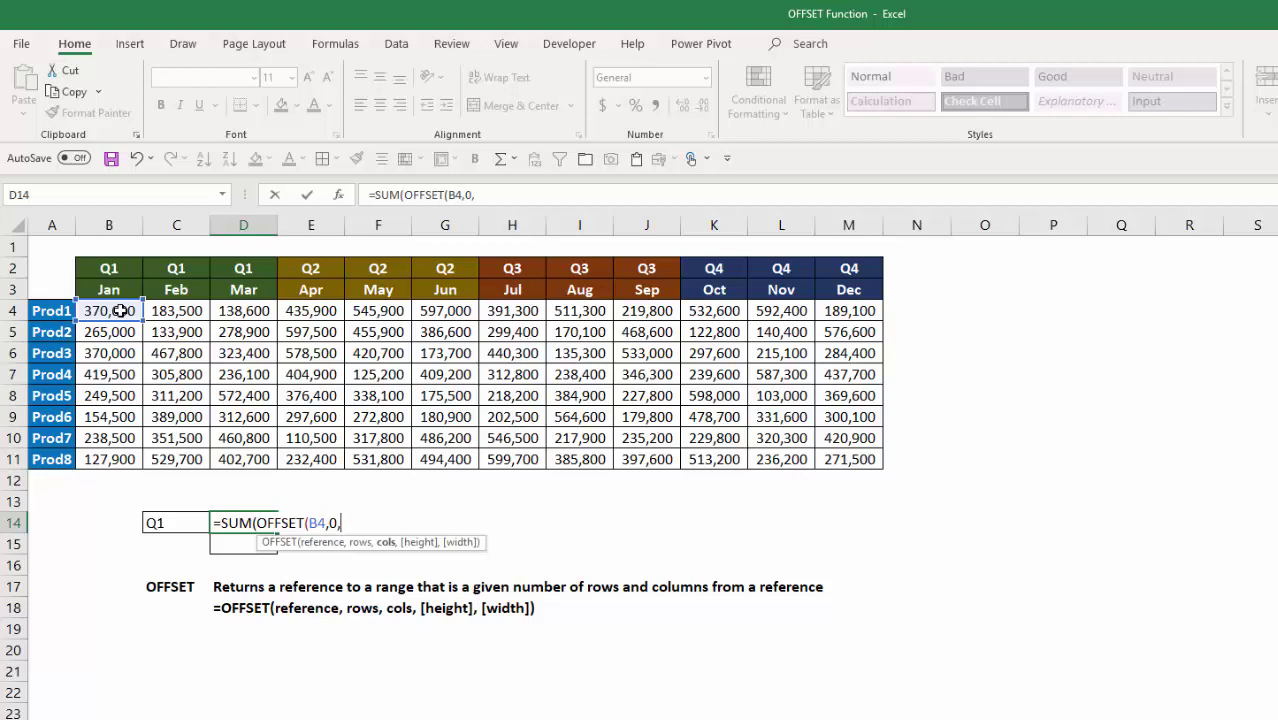
pyautogui.write('0,')
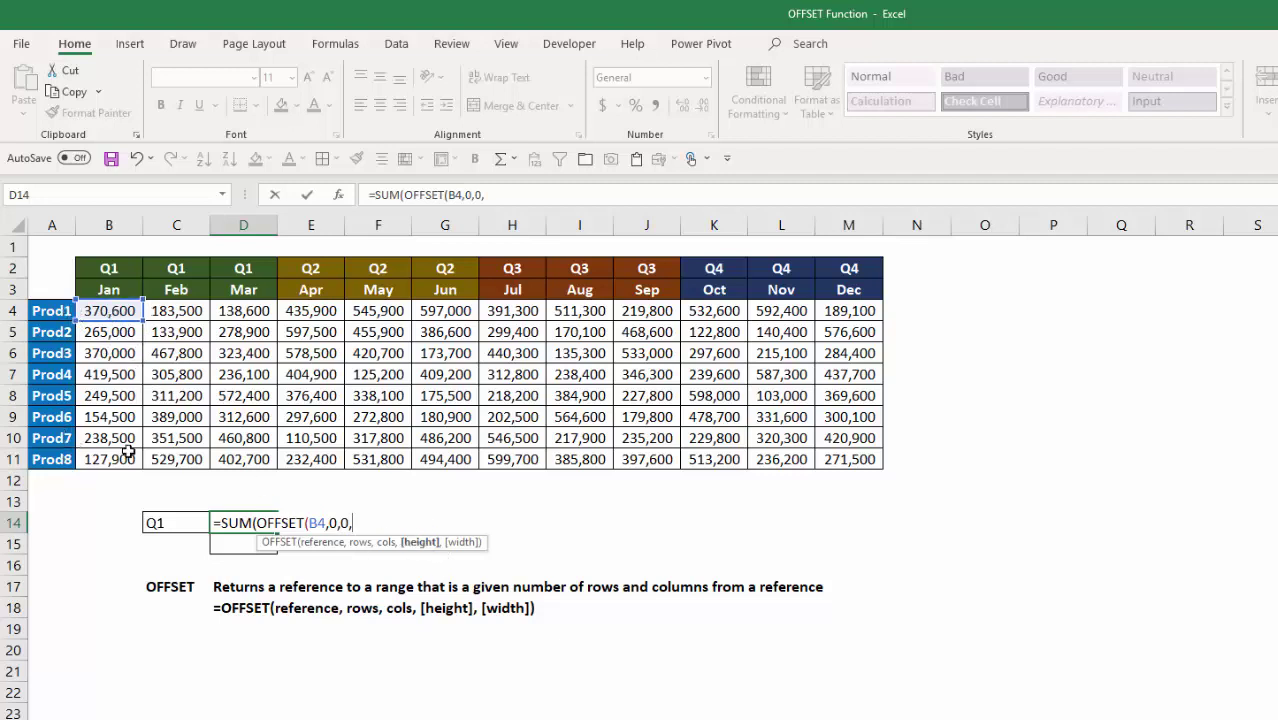
pyautogui.write('8,')
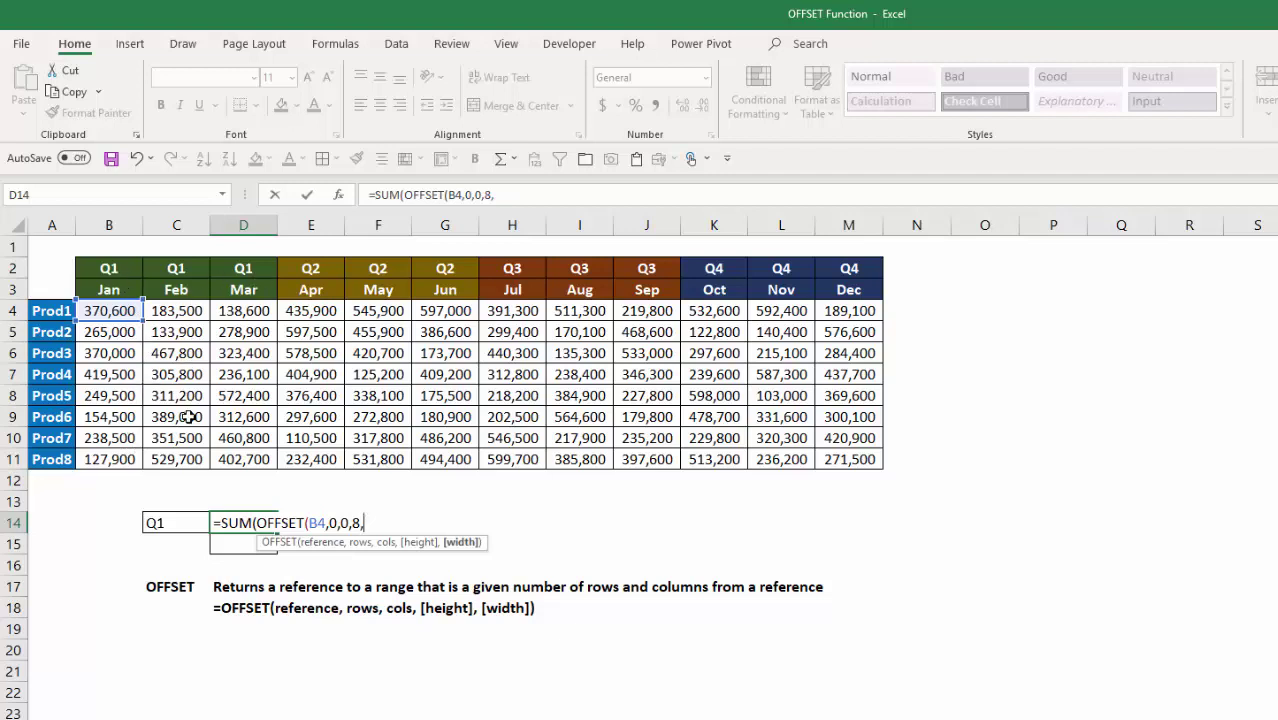
pyautogui.write('3)')
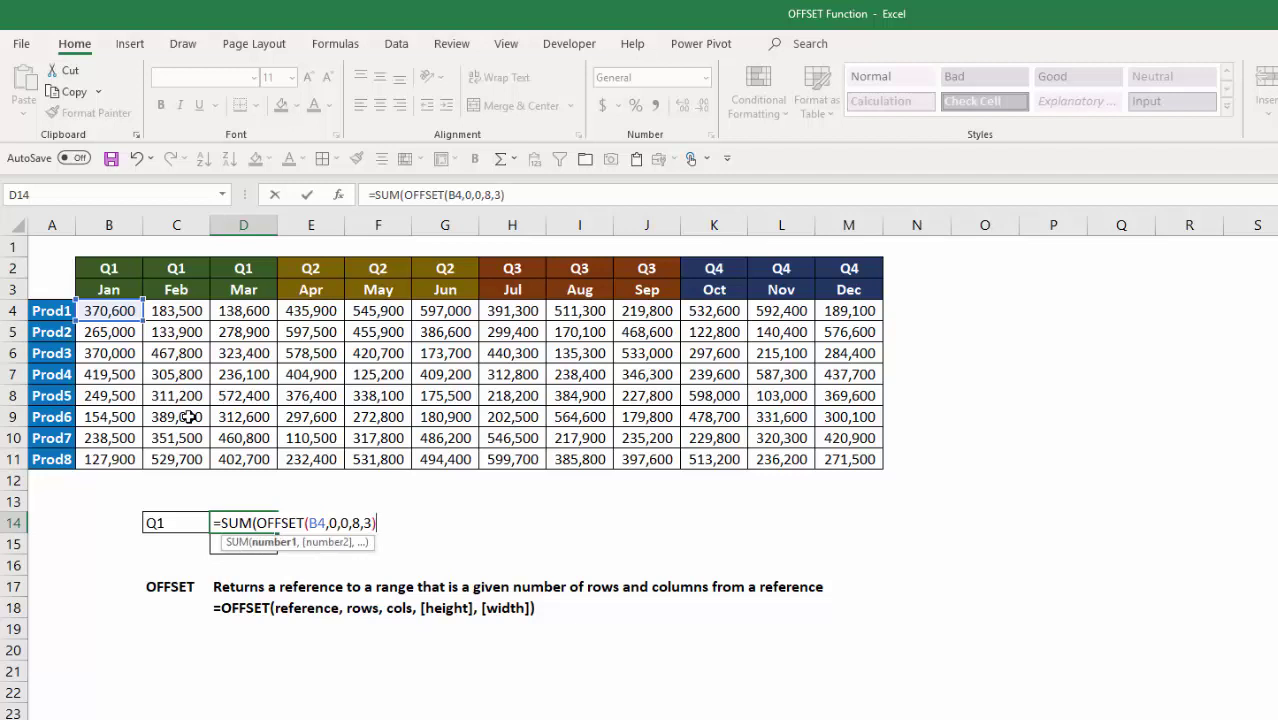
pyautogui.write(')')
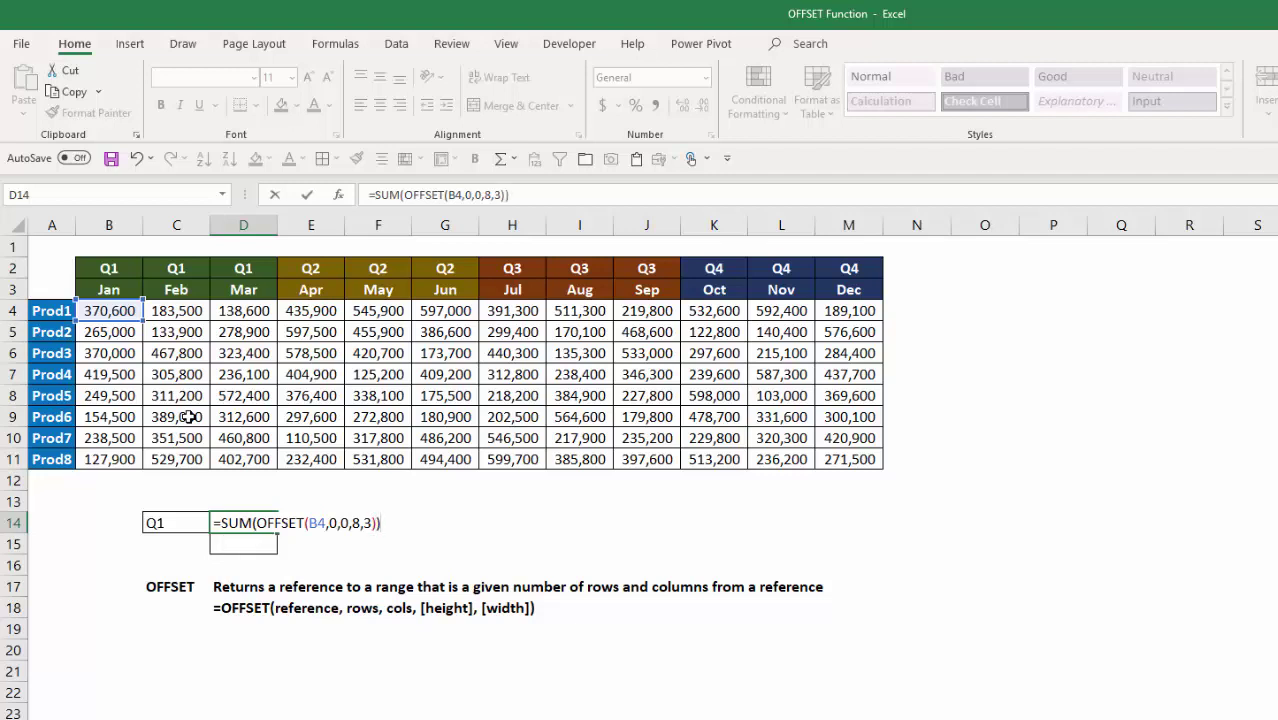
pyautogui.press('Return')
pyautogui.press('Up')
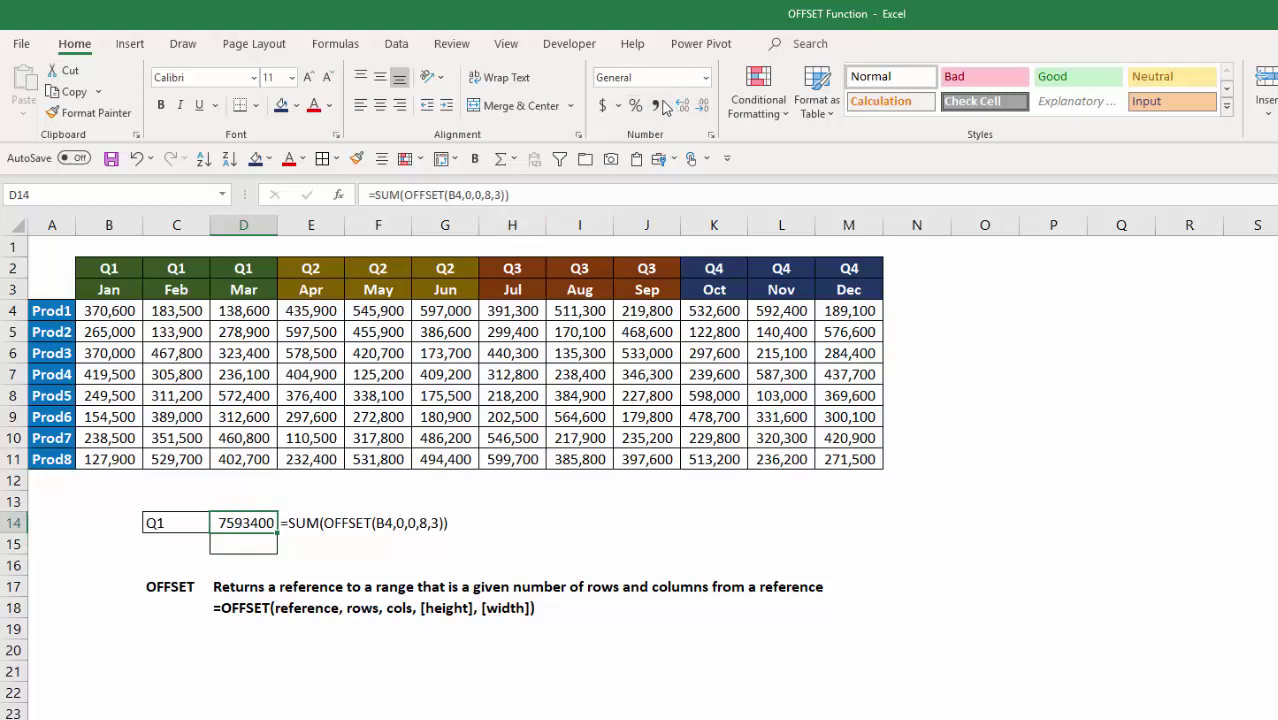
# - Format D14 with thousands separators and no decimals, and widen column D slightly
pyautogui.click(657, 105)
pyautogui.click(702, 105)
pyautogui.click(702, 105)
pyautogui.moveTo(277, 226); pyautogui.dragTo(289, 226)
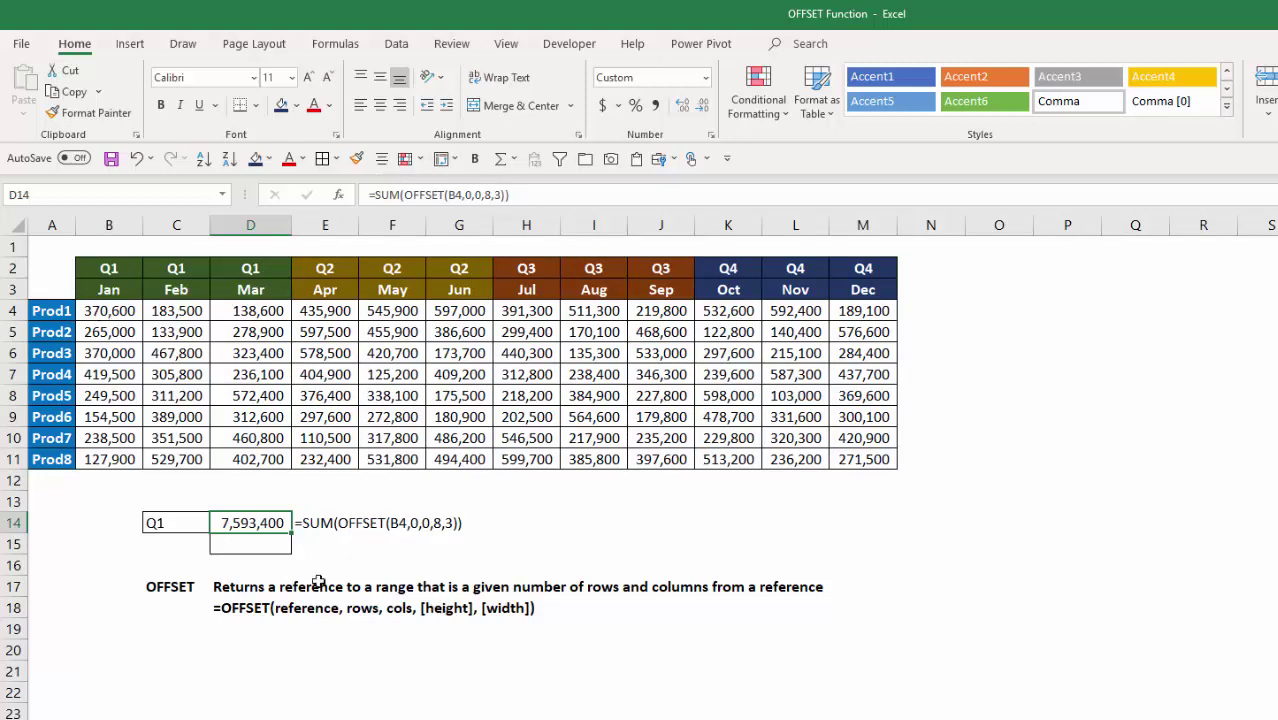
# - Cross-check the Q1 total with a temporary =SUM(B4:D11) in D21, and clear that cell
pyautogui.click(239, 665)
pyautogui.write('=SUM(')
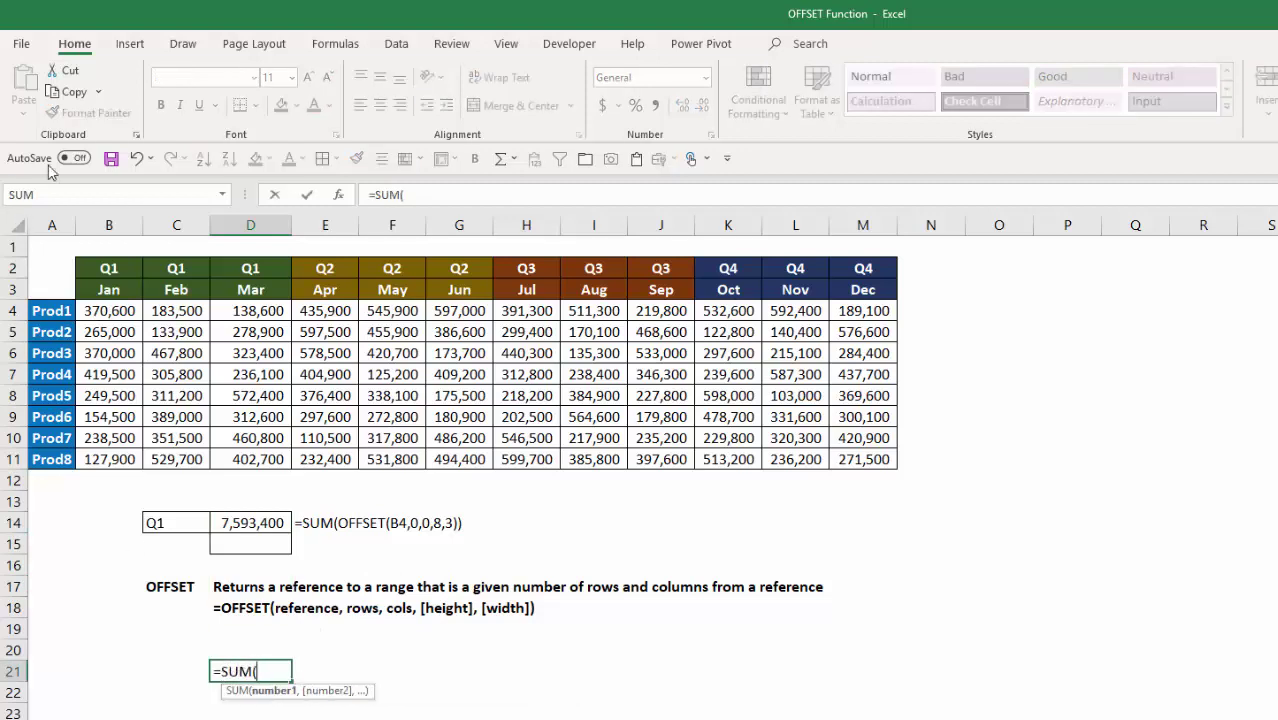
pyautogui.moveTo(106, 310); pyautogui.dragTo(268, 450)
pyautogui.write(')')
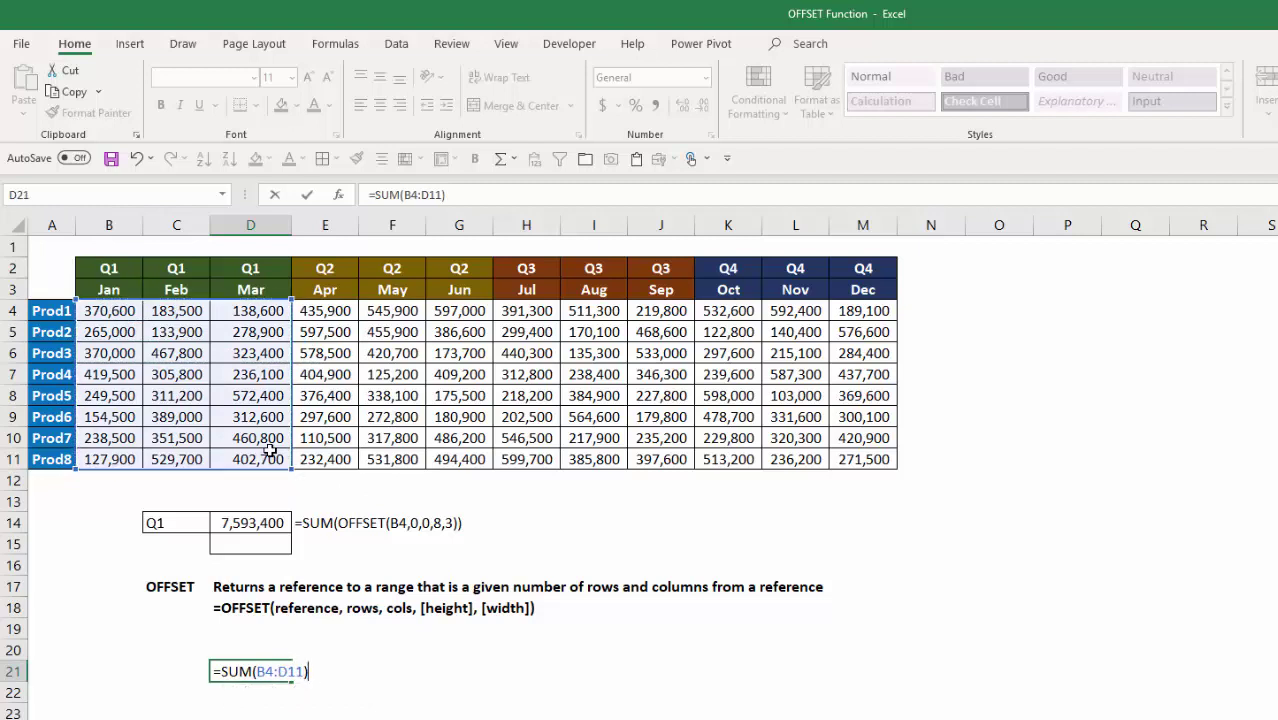
pyautogui.press('Return')
pyautogui.press('Up')
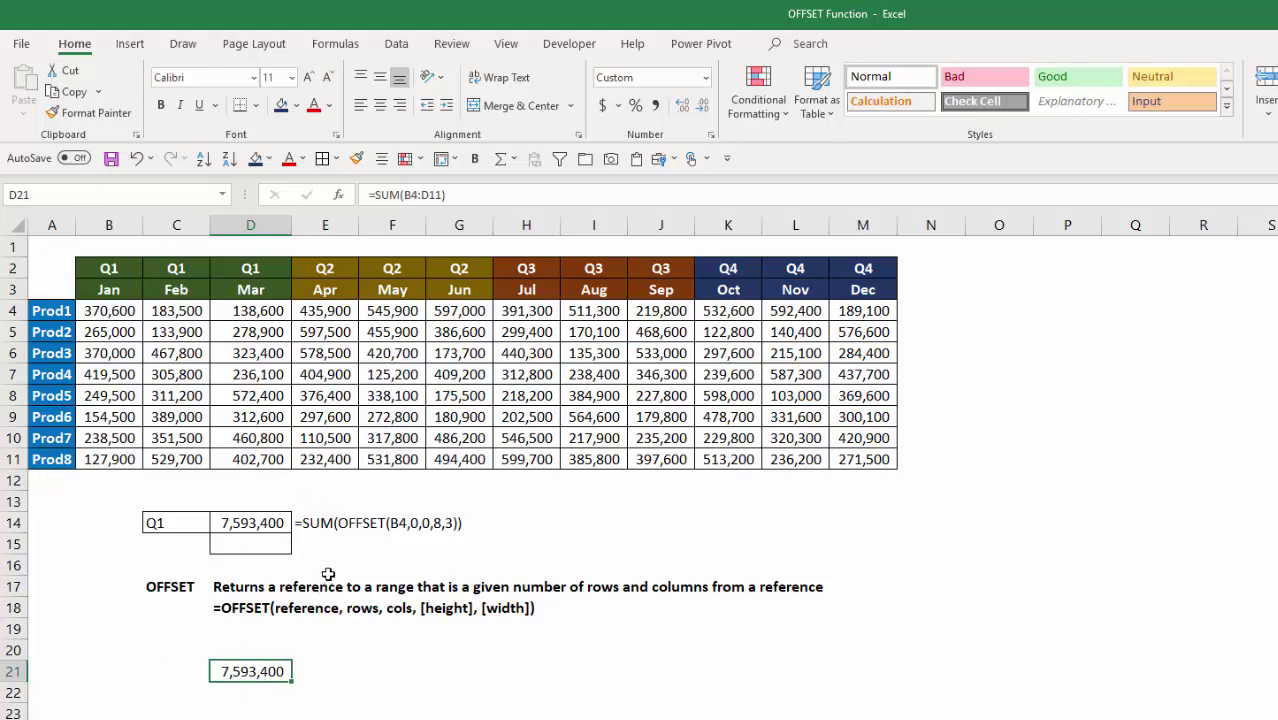
pyautogui.press('Delete')
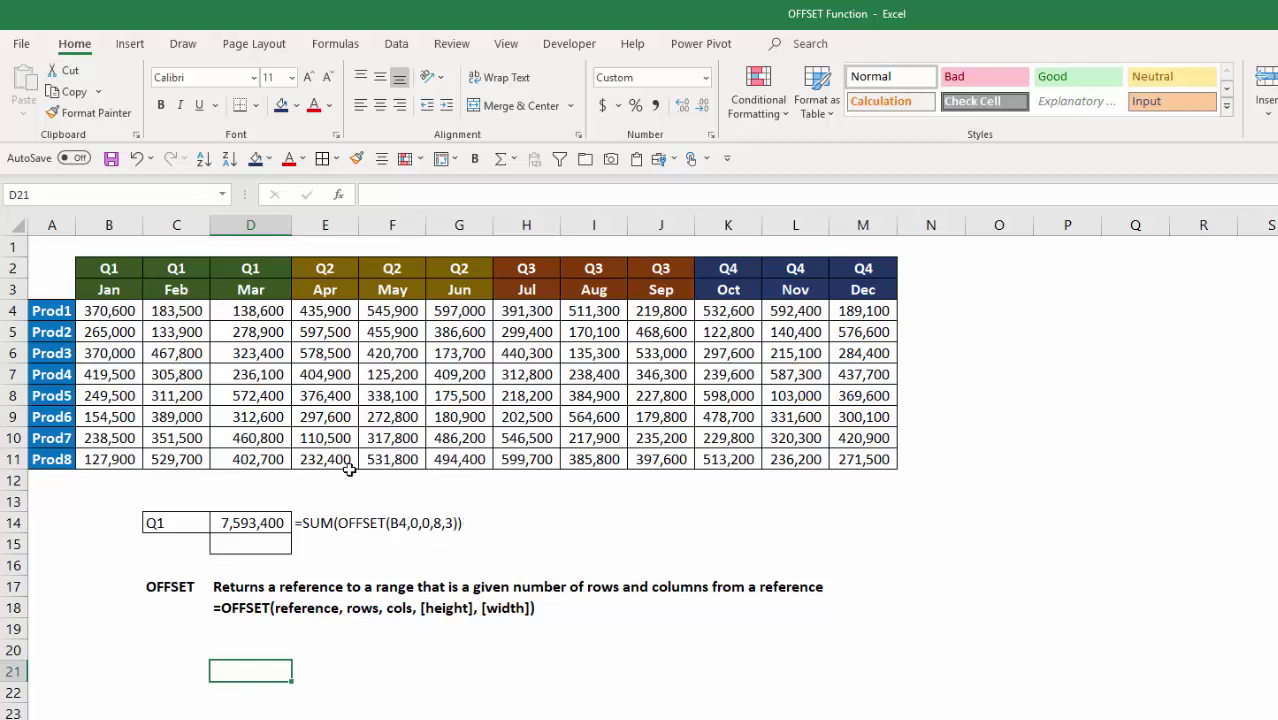
# - Make the B4 reference in the D14 formula absolute as $B$4, and fill the formula down to D15
pyautogui.click(247, 522)
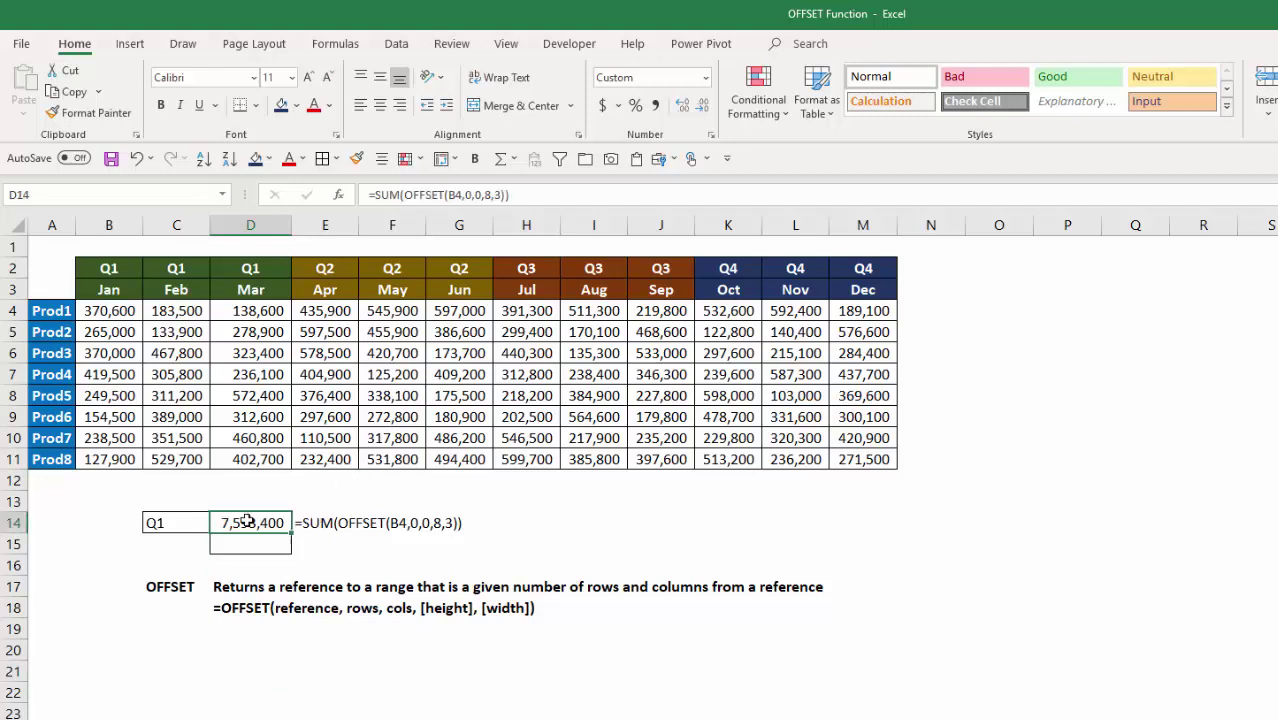
pyautogui.click(453, 194)
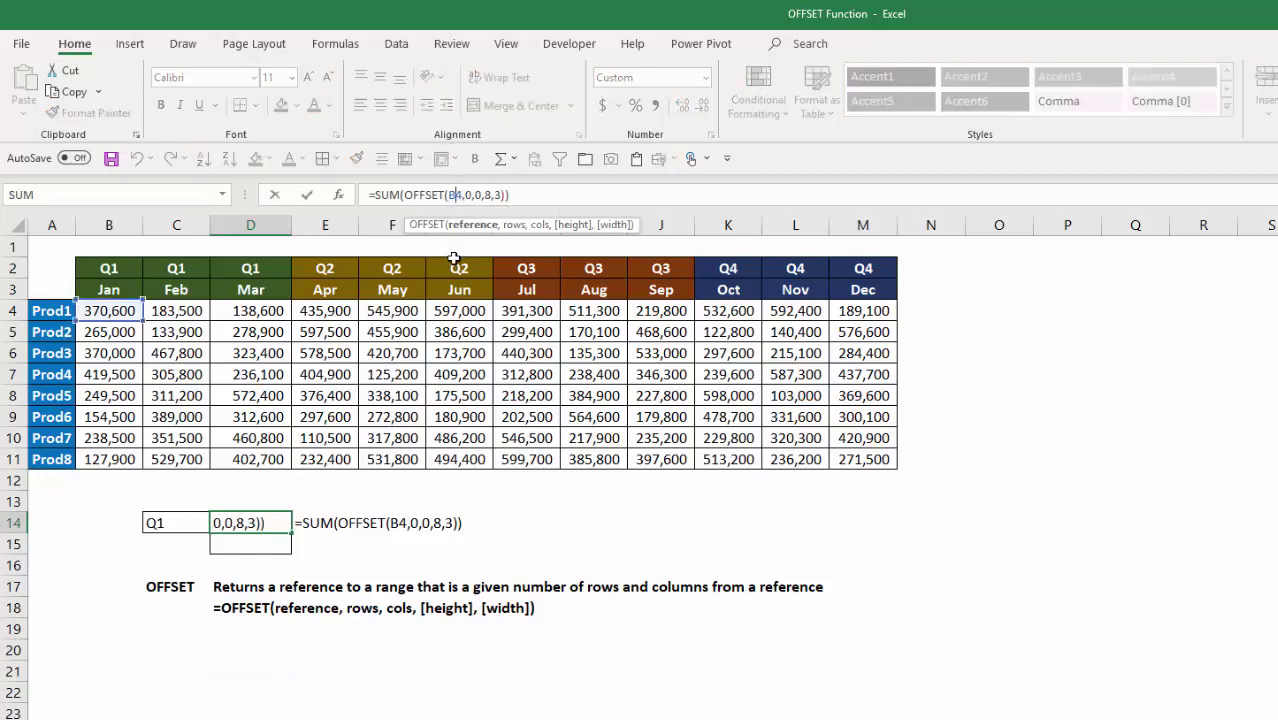
pyautogui.press('F4')
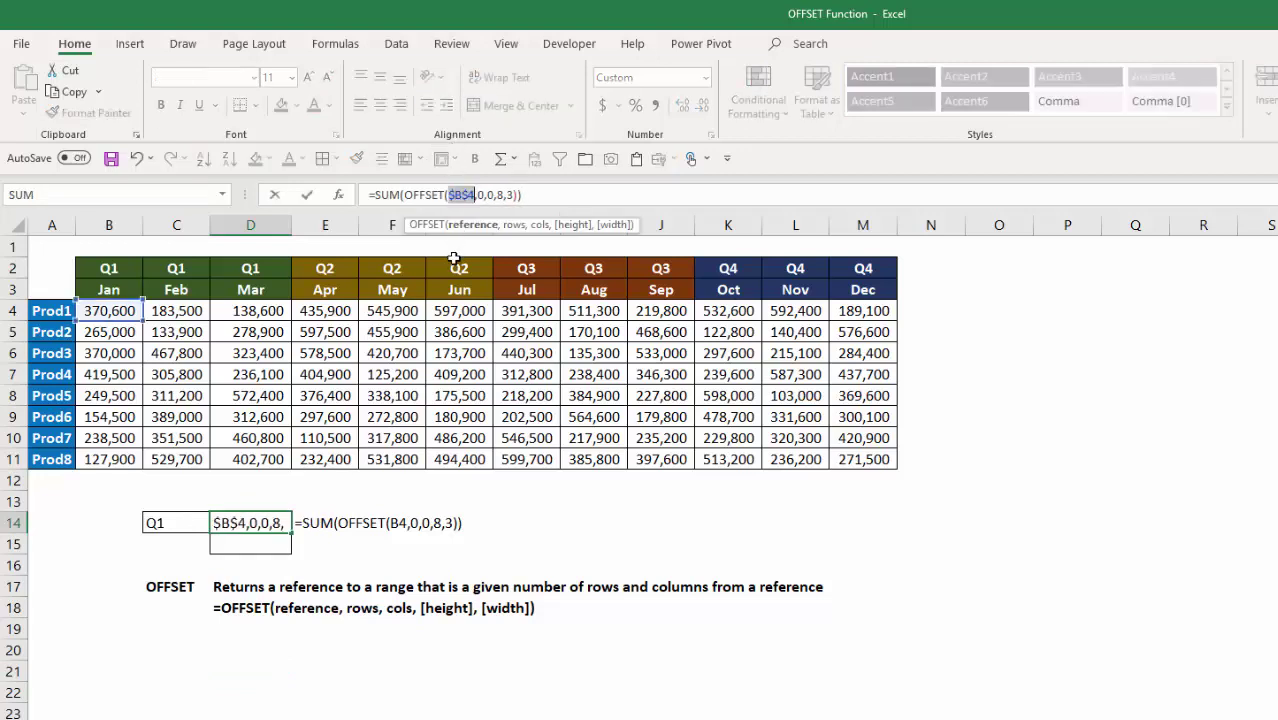
pyautogui.hotkey('ctrl', 'Return')
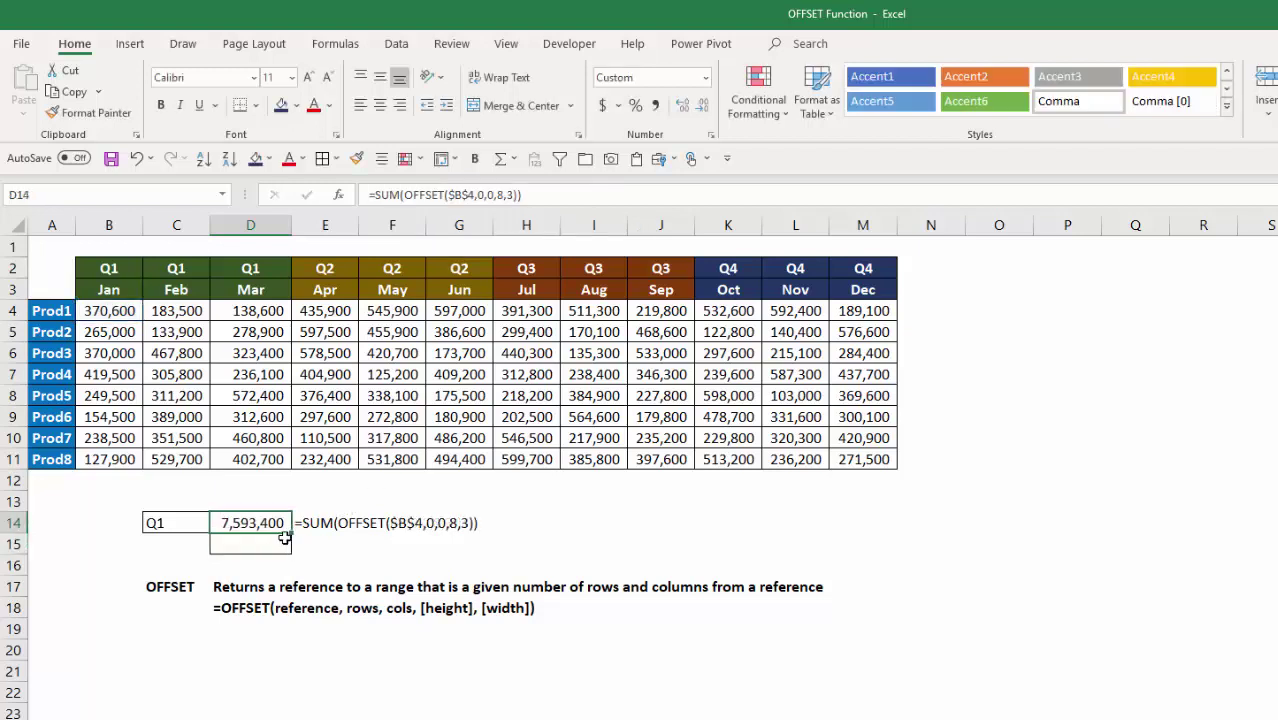
pyautogui.moveTo(294, 533); pyautogui.dragTo(286, 553)
# - Replace the cols argument of OFFSET in D15 with a MATCH function that looks up C14
pyautogui.click(272, 546)
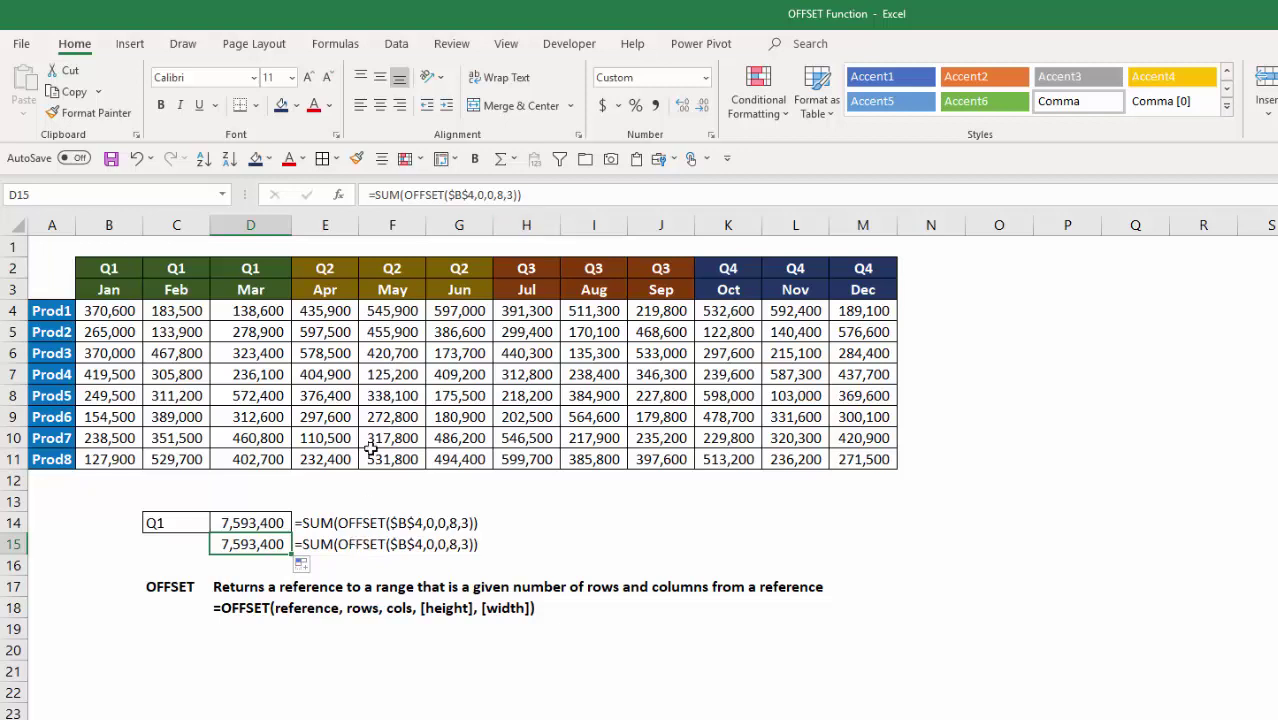
pyautogui.click(487, 195)
pyautogui.press('Delete')
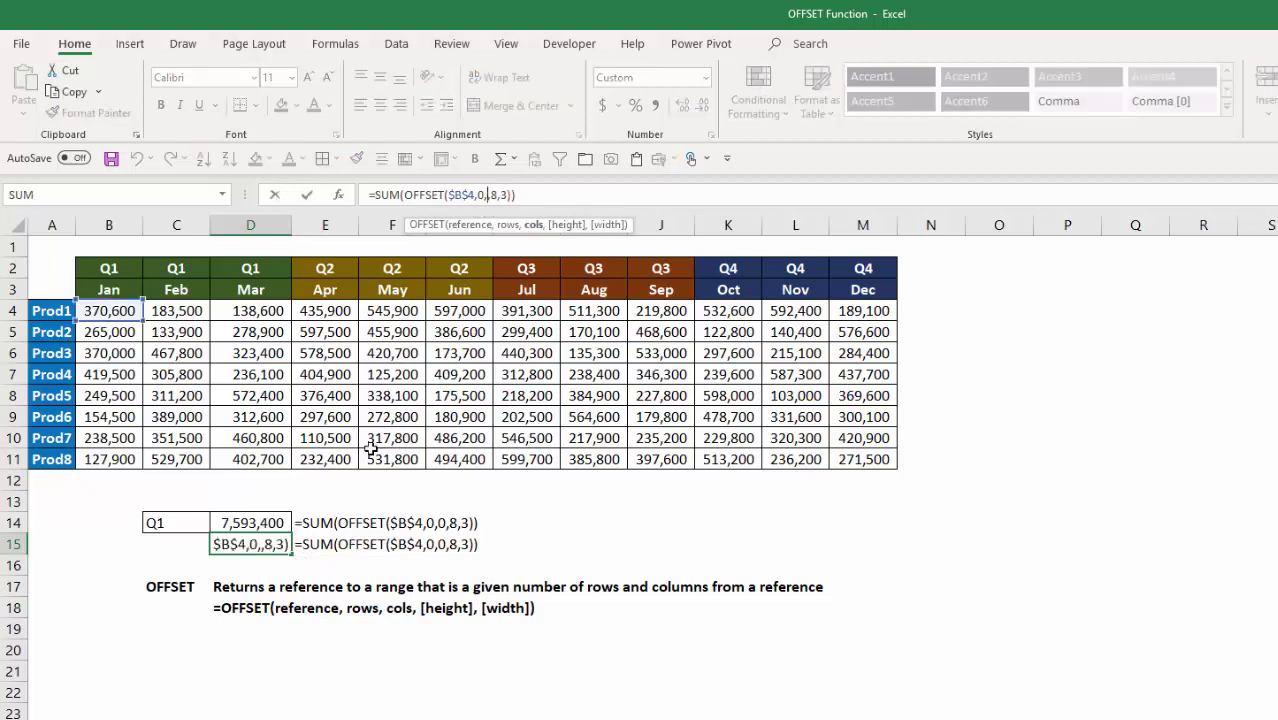
pyautogui.write('match')
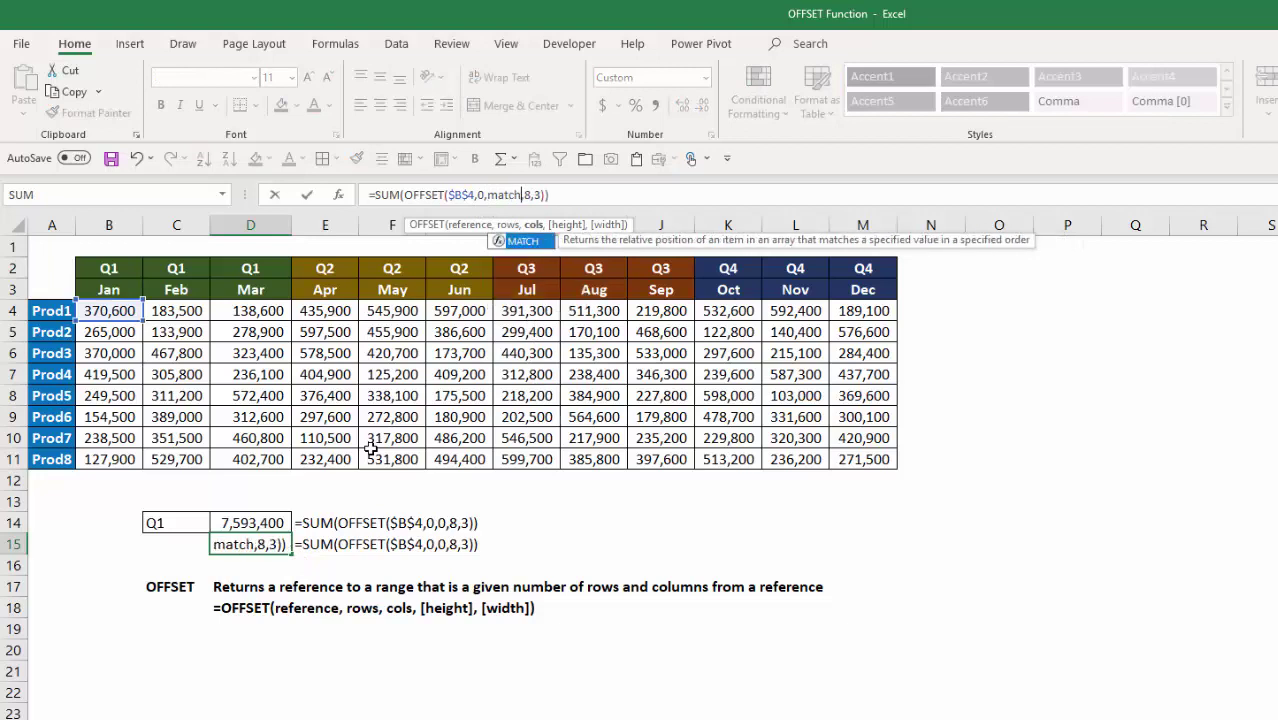
pyautogui.press('Tab')
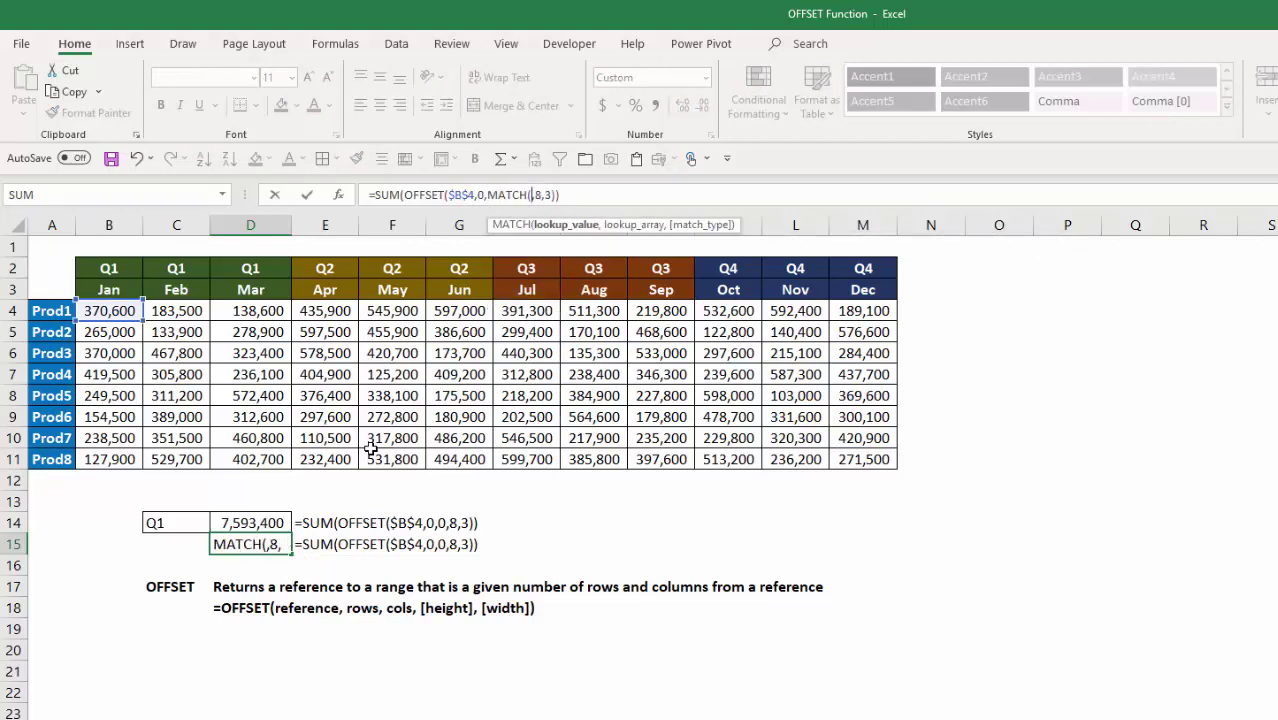
pyautogui.press('Left')
pyautogui.press('Up')
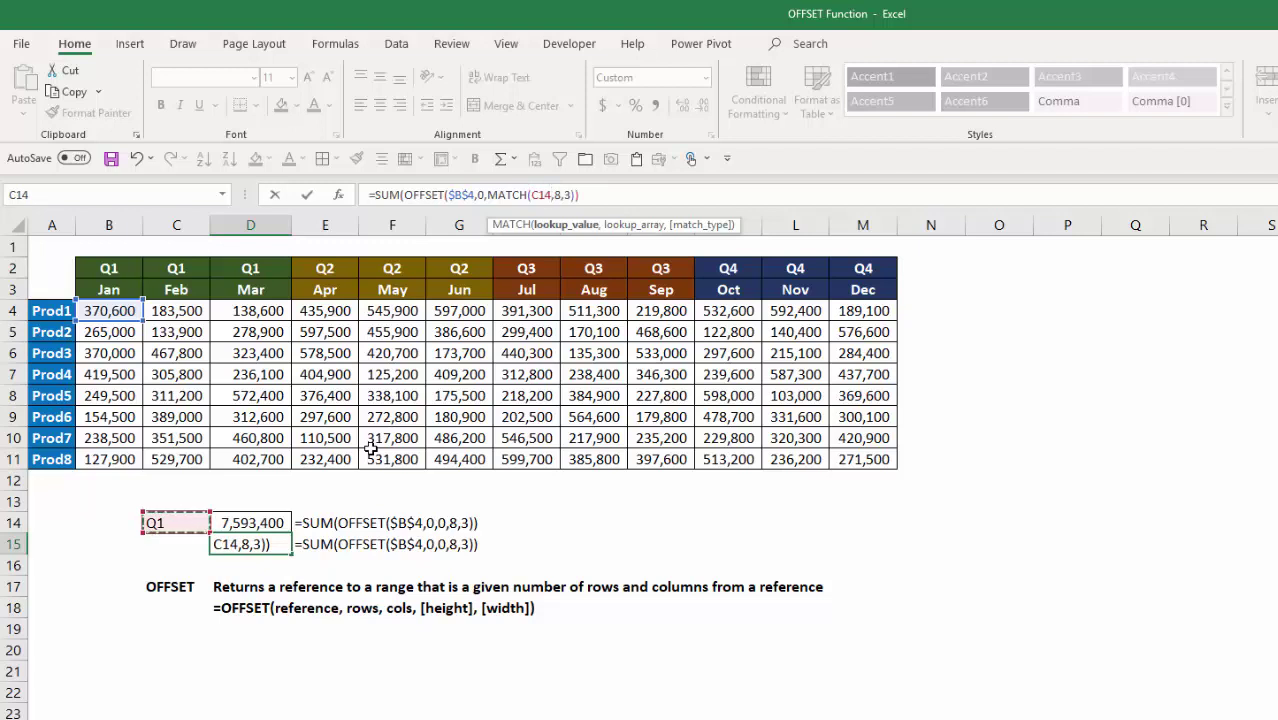
pyautogui.write(',')
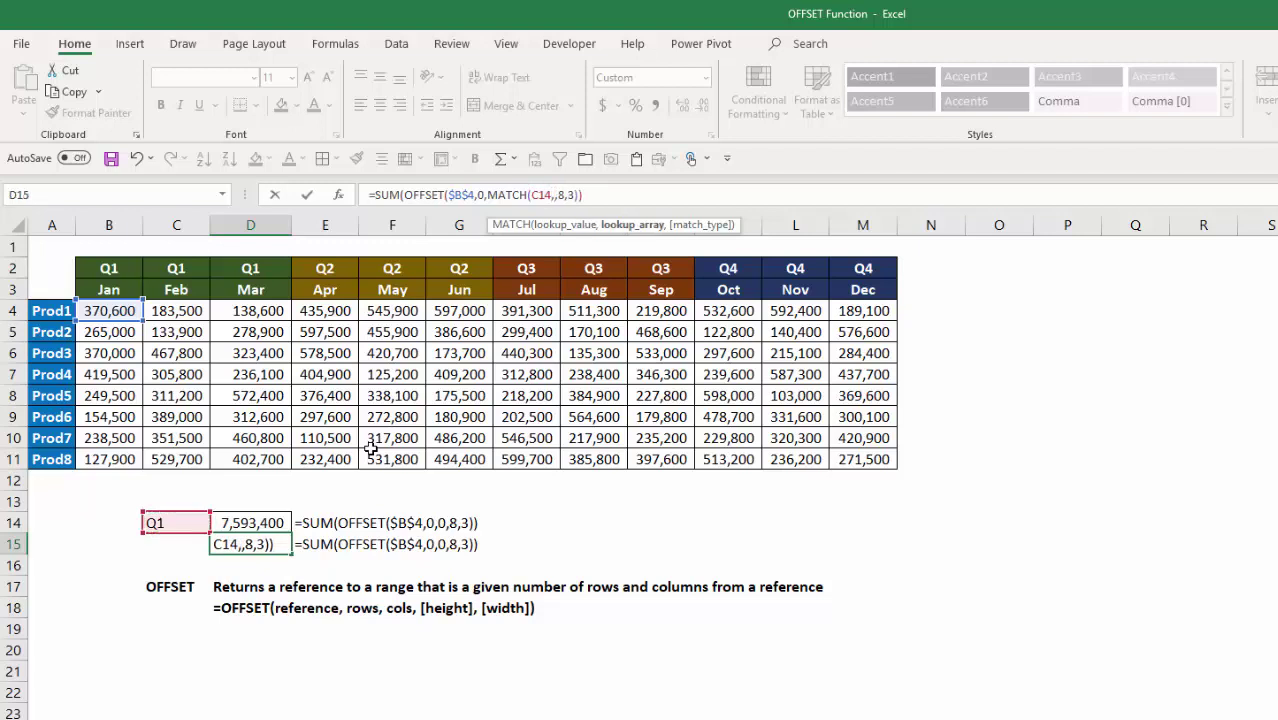
# - Set the MATCH lookup array to the quarter header row as the absolute range $B$2:$M$2
pyautogui.press('Left')
pyautogui.press('Left')
pyautogui.hotkey('ctrl', 'Up')
pyautogui.hotkey('ctrl', 'Up')
pyautogui.hotkey('shift', 'Right')
pyautogui.hotkey('shift', 'Right')
pyautogui.hotkey('shift', 'Right')
pyautogui.hotkey('shift', 'Right')
pyautogui.hotkey('shift', 'Right')
pyautogui.hotkey('shift', 'Right')
pyautogui.hotkey('shift', 'Right')
pyautogui.hotkey('shift', 'Right')
pyautogui.hotkey('shift', 'Right')
pyautogui.hotkey('shift', 'Right')
pyautogui.hotkey('shift', 'Right')
pyautogui.hotkey('shift', 'Right')
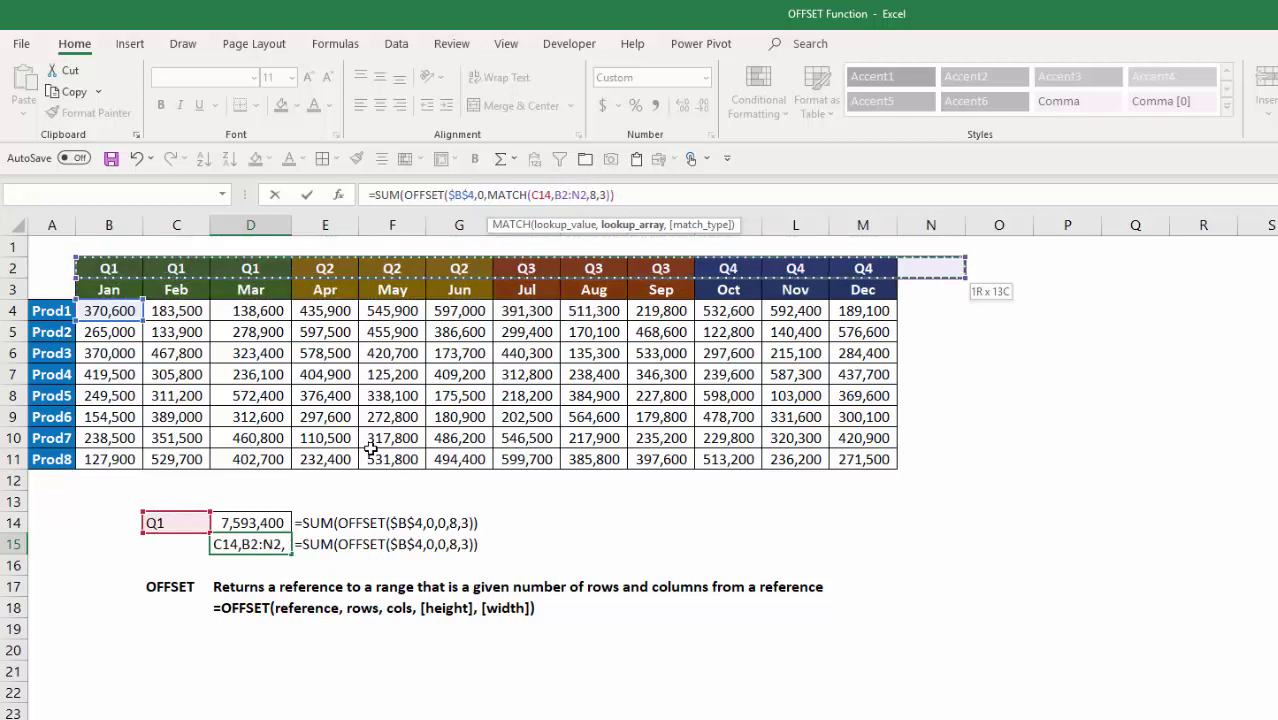
pyautogui.hotkey('shift', 'Left')
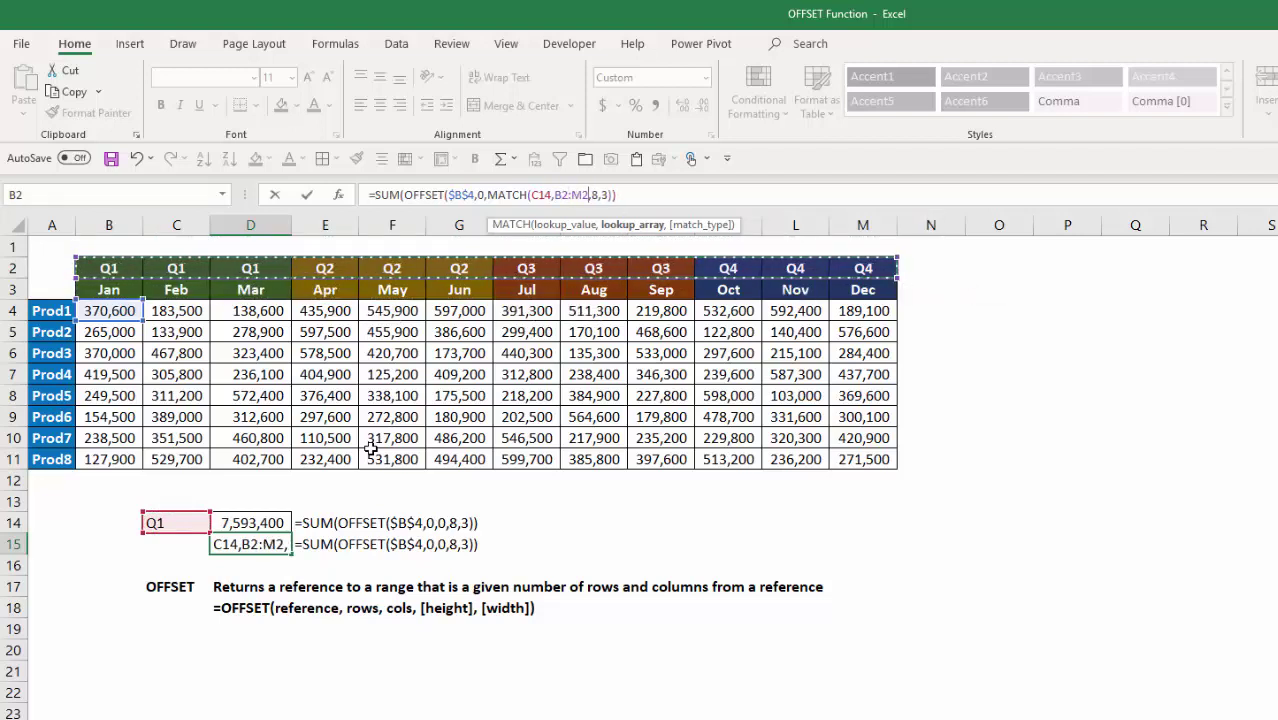
pyautogui.press('F4')
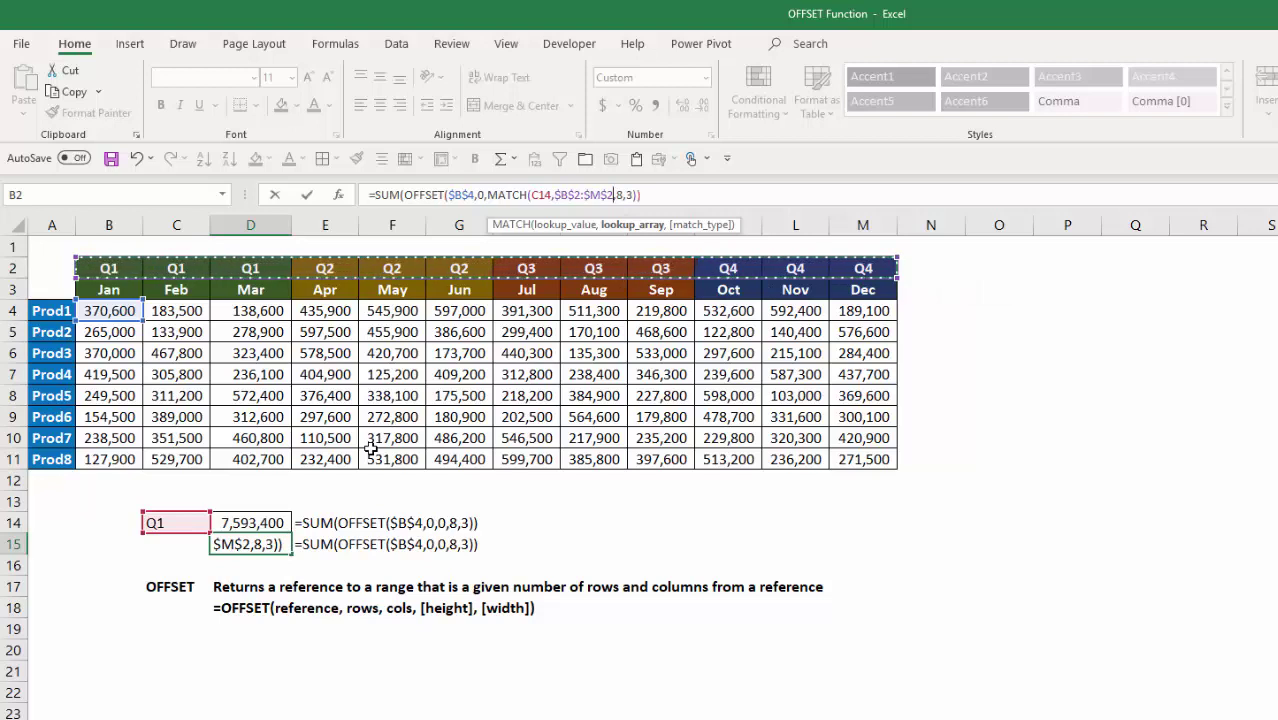
# - Finish MATCH in D15 with exact match type 0, subtract 1 from its result, and commit the formula
pyautogui.write(',')
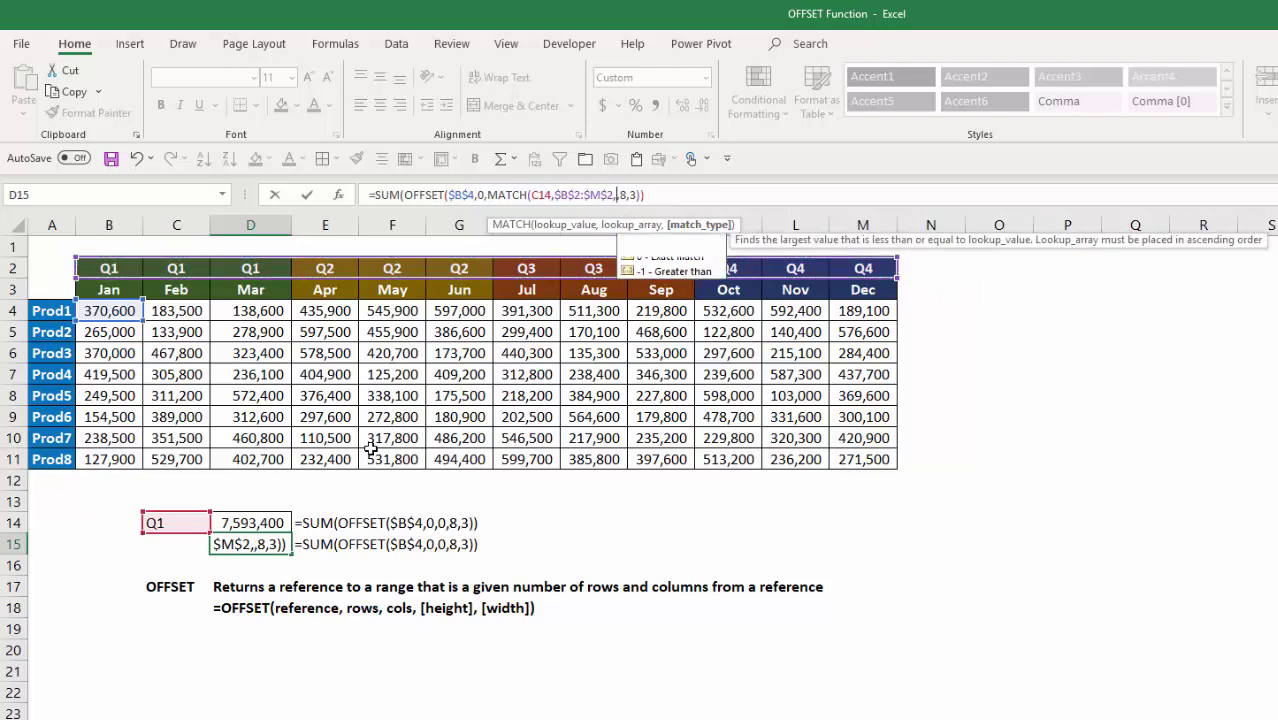
pyautogui.write('0)')
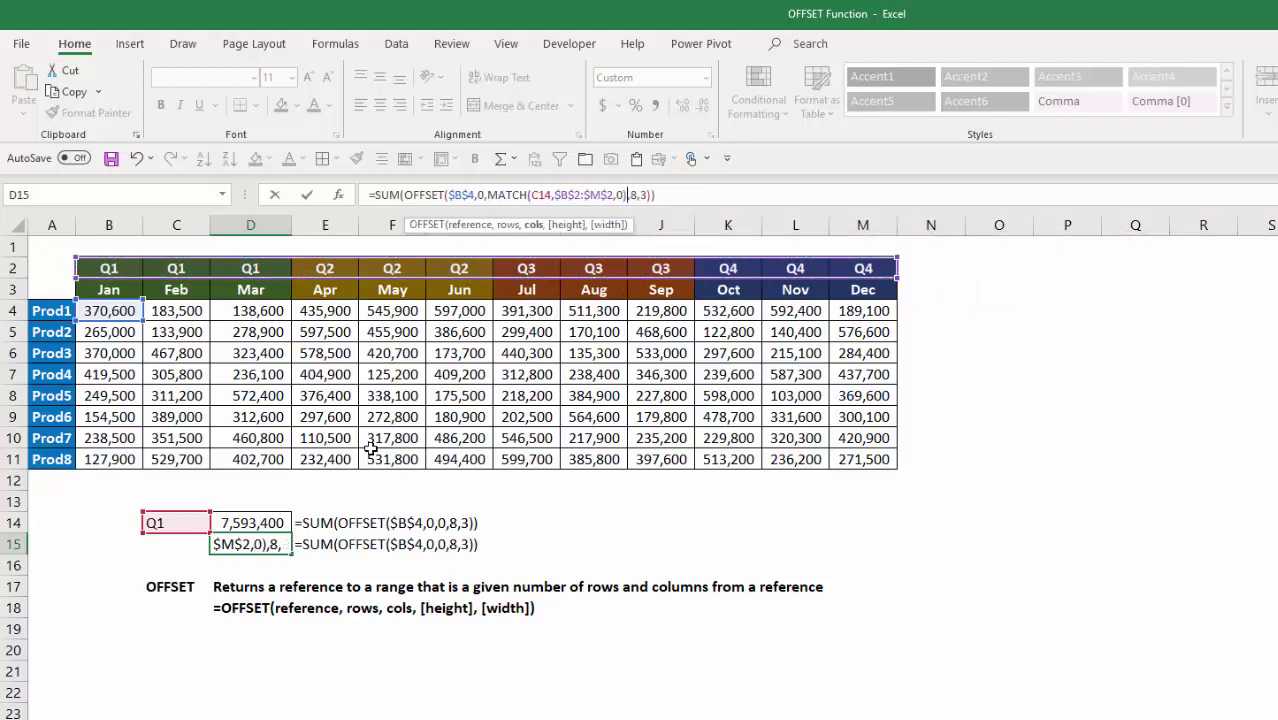
pyautogui.write('-1')
pyautogui.press('Return')
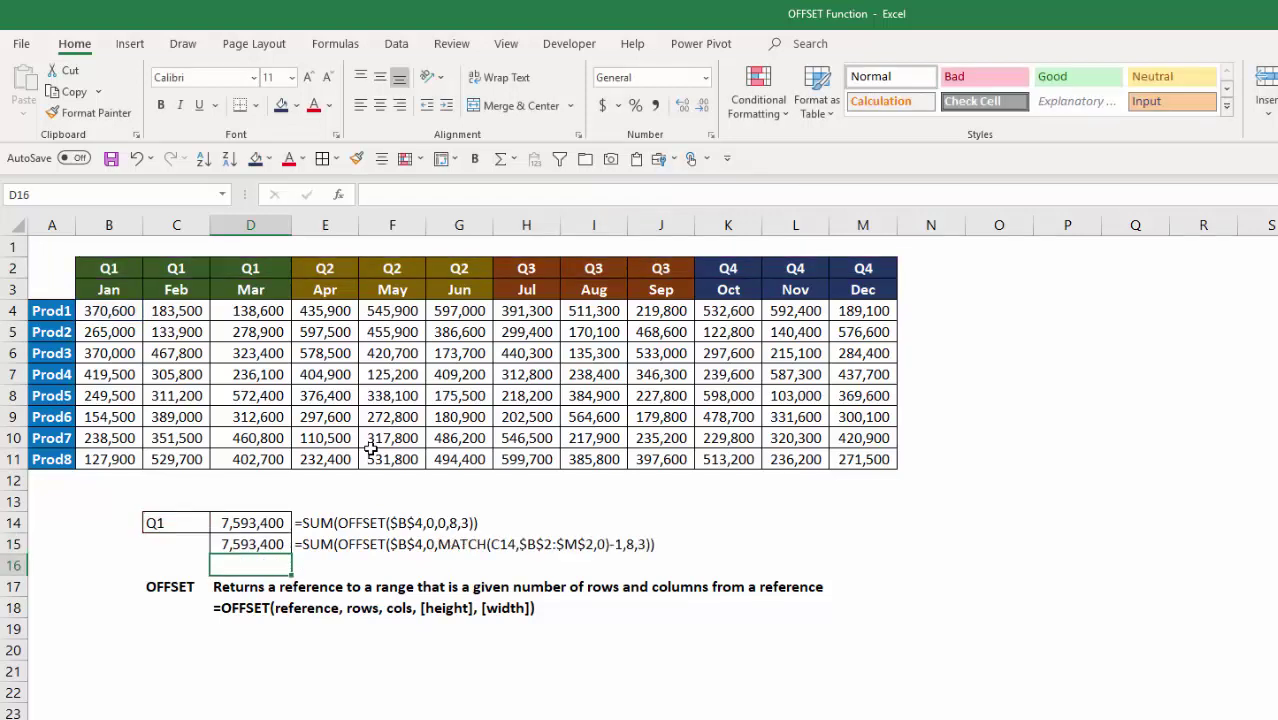
pyautogui.press('Up')
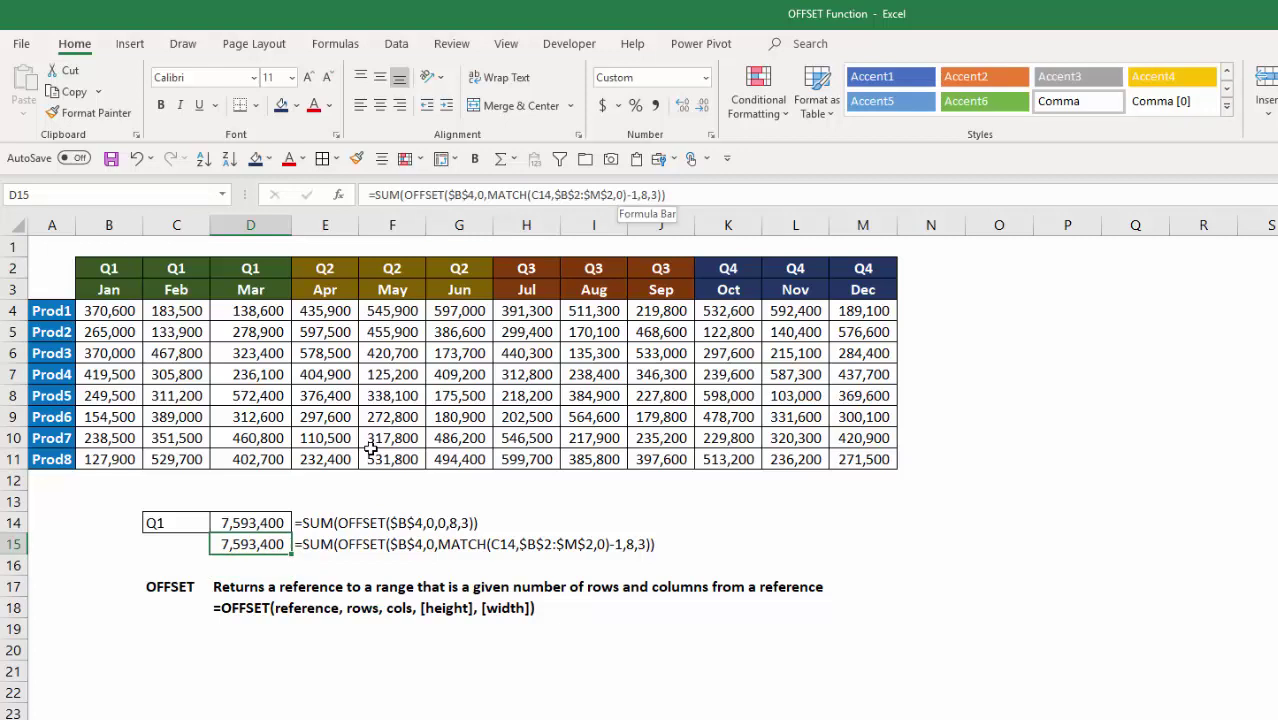
# - Evaluate the MATCH part of the D15 formula in place, and cancel the edit
pyautogui.press('F2')
pyautogui.press('Left')
pyautogui.press('Left')
pyautogui.press('Left')
pyautogui.press('Left')
pyautogui.press('Left')
pyautogui.press('Left')
pyautogui.press('Left')
pyautogui.press('Left')
pyautogui.hotkey('shift', 'Left')
pyautogui.hotkey('shift', 'Left')
pyautogui.hotkey('shift', 'Left')
pyautogui.hotkey('shift', 'Left')
pyautogui.hotkey('shift', 'Left')
pyautogui.hotkey('shift', 'Left')
pyautogui.hotkey('shift', 'Left')
pyautogui.hotkey('shift', 'Left')
pyautogui.hotkey('shift', 'Left')
pyautogui.hotkey('shift', 'Left')
pyautogui.hotkey('shift', 'Left')
pyautogui.hotkey('shift', 'Left')
pyautogui.hotkey('shift', 'Left')
pyautogui.hotkey('shift', 'Left')
pyautogui.hotkey('shift', 'Left')
pyautogui.hotkey('shift', 'Left')
pyautogui.hotkey('shift', 'Left')
pyautogui.hotkey('shift', 'Left')
pyautogui.hotkey('shift', 'Left')
pyautogui.hotkey('shift', 'Left')
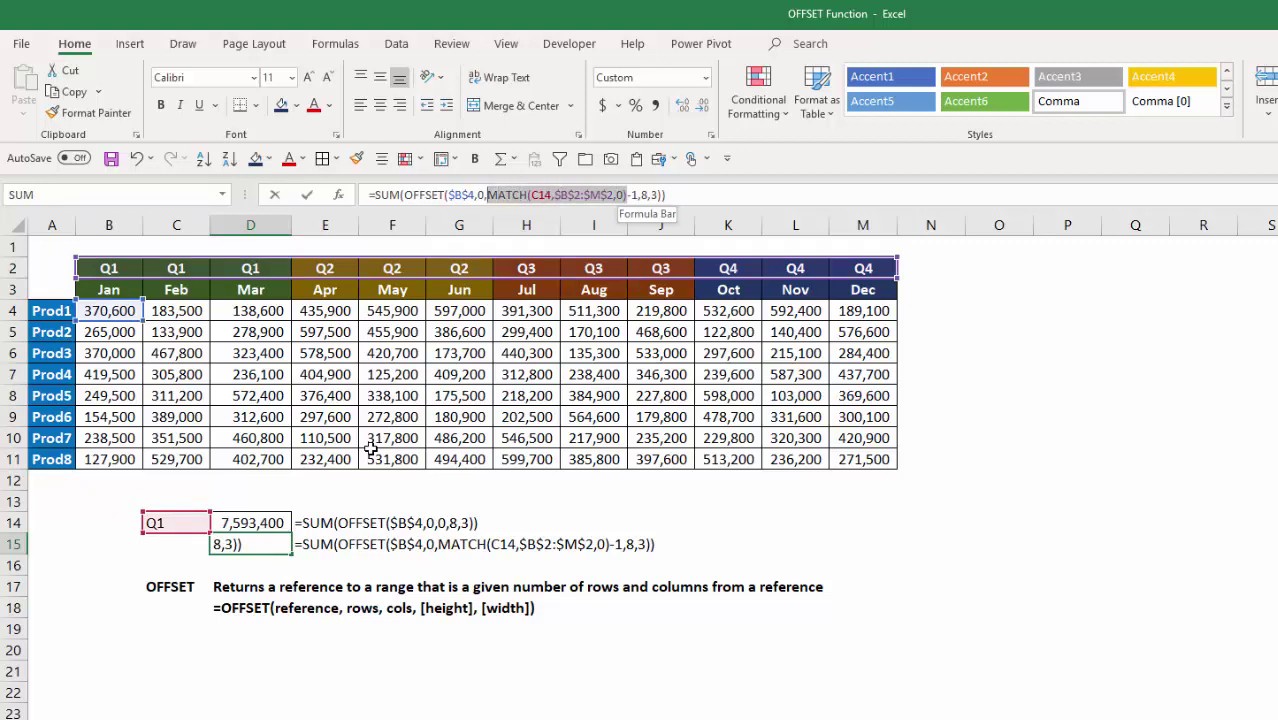
pyautogui.press('F9')
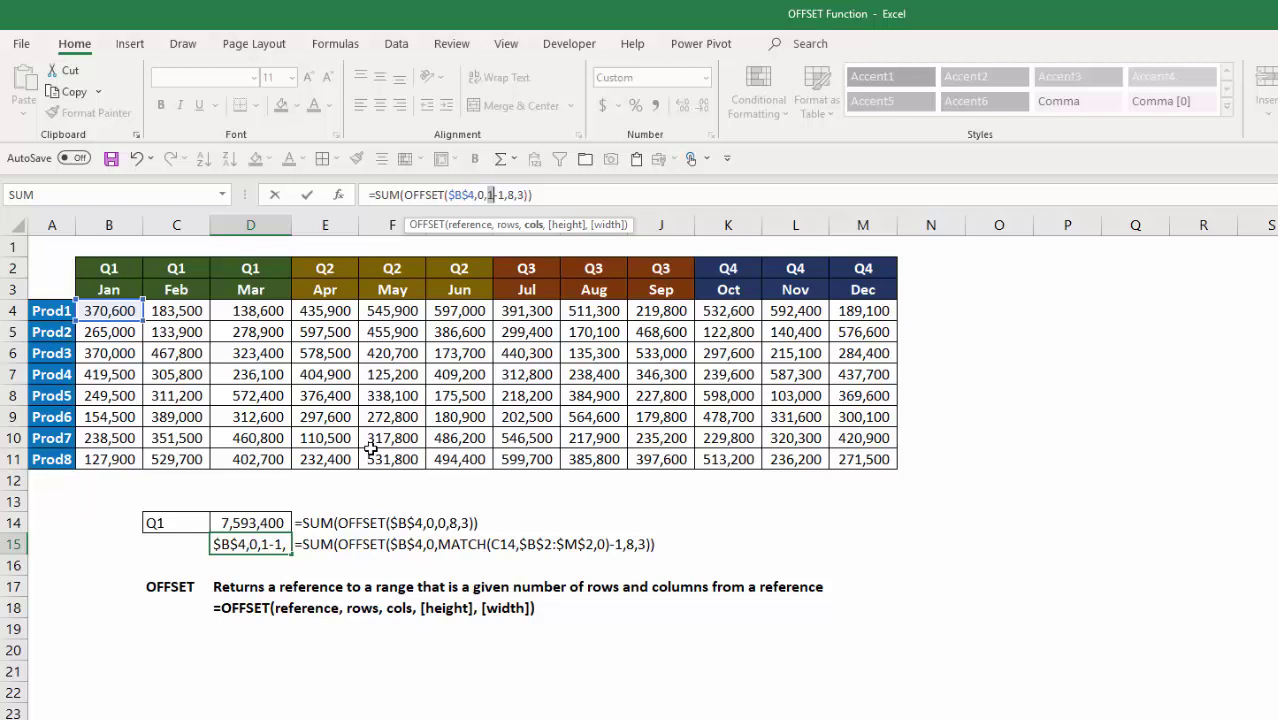
pyautogui.press('Escape')
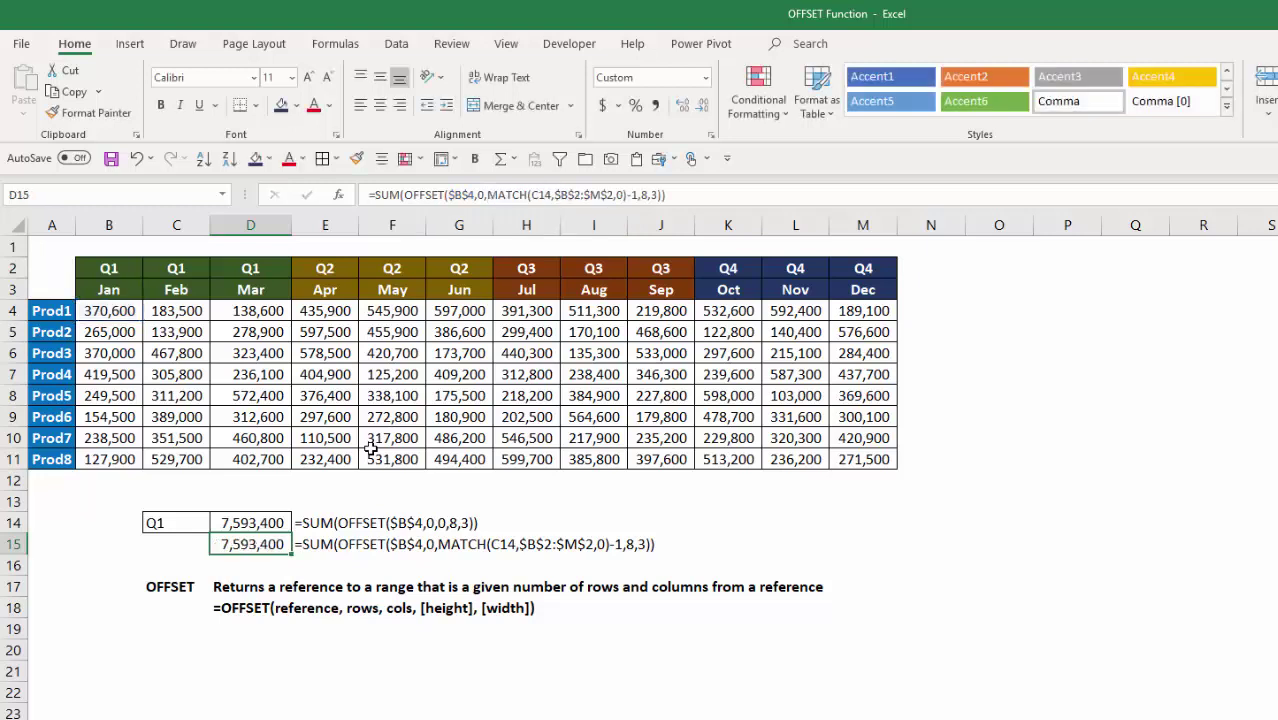
# - Change the quarter in C14 to Q2
pyautogui.press('Up')
pyautogui.press('Left')
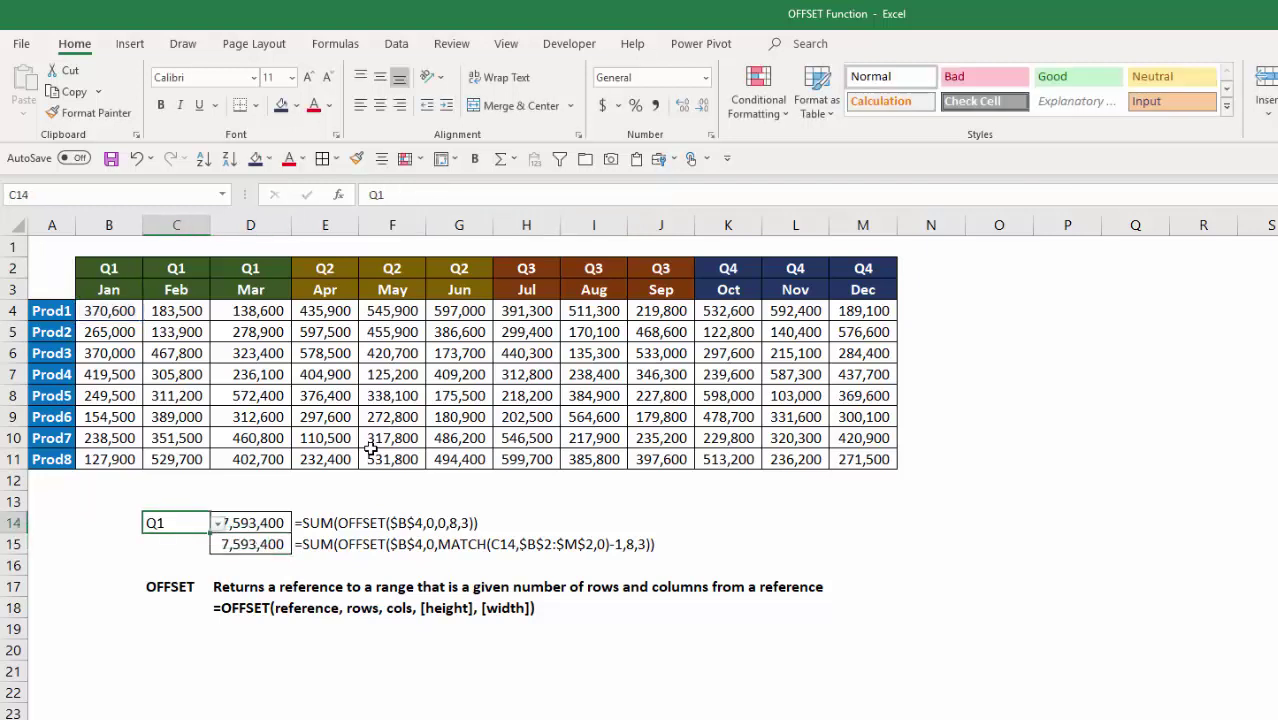
pyautogui.hotkey('alt', 'Down')
pyautogui.press('Down')
pyautogui.press('Return')
# - Evaluate the MATCH portion of the D15 formula again for Q2, and leave the cell without saving the edit
pyautogui.press('Down')
pyautogui.press('Right')
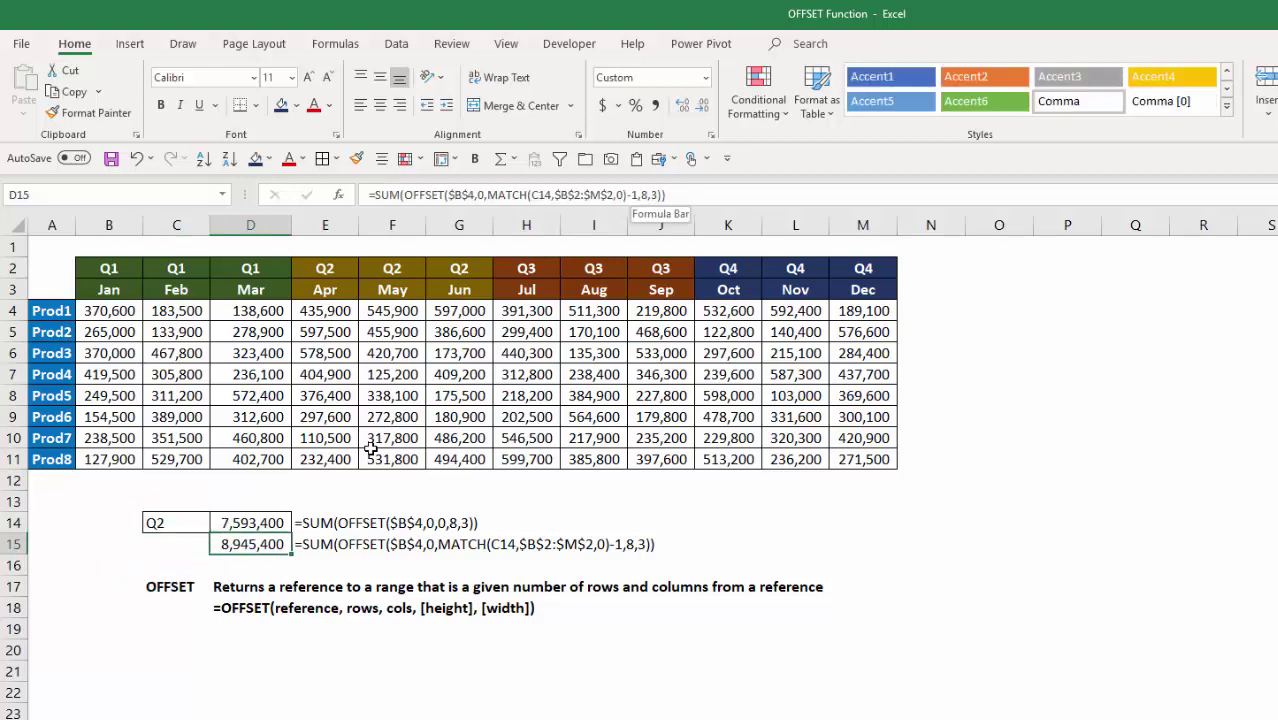
pyautogui.press('F2')
pyautogui.press('Left')
pyautogui.press('Left')
pyautogui.press('Left')
pyautogui.press('Left')
pyautogui.press('Left')
pyautogui.press('Left')
pyautogui.press('Left')
pyautogui.press('Left')
pyautogui.hotkey('shift', 'Left')
pyautogui.hotkey('shift', 'Left')
pyautogui.hotkey('shift', 'Left')
pyautogui.hotkey('shift', 'Left')
pyautogui.hotkey('shift', 'Left')
pyautogui.hotkey('shift', 'Left')
pyautogui.hotkey('shift', 'Left')
pyautogui.hotkey('shift', 'Left')
pyautogui.hotkey('shift', 'Left')
pyautogui.hotkey('shift', 'Left')
pyautogui.hotkey('shift', 'Left')
pyautogui.hotkey('shift', 'Left')
pyautogui.hotkey('shift', 'Left')
pyautogui.hotkey('shift', 'Left')
pyautogui.hotkey('shift', 'Left')
pyautogui.hotkey('shift', 'Left')
pyautogui.hotkey('shift', 'Left')
pyautogui.hotkey('shift', 'Left')
pyautogui.hotkey('shift', 'Left')
pyautogui.hotkey('shift', 'Left')
pyautogui.hotkey('shift', 'Left')
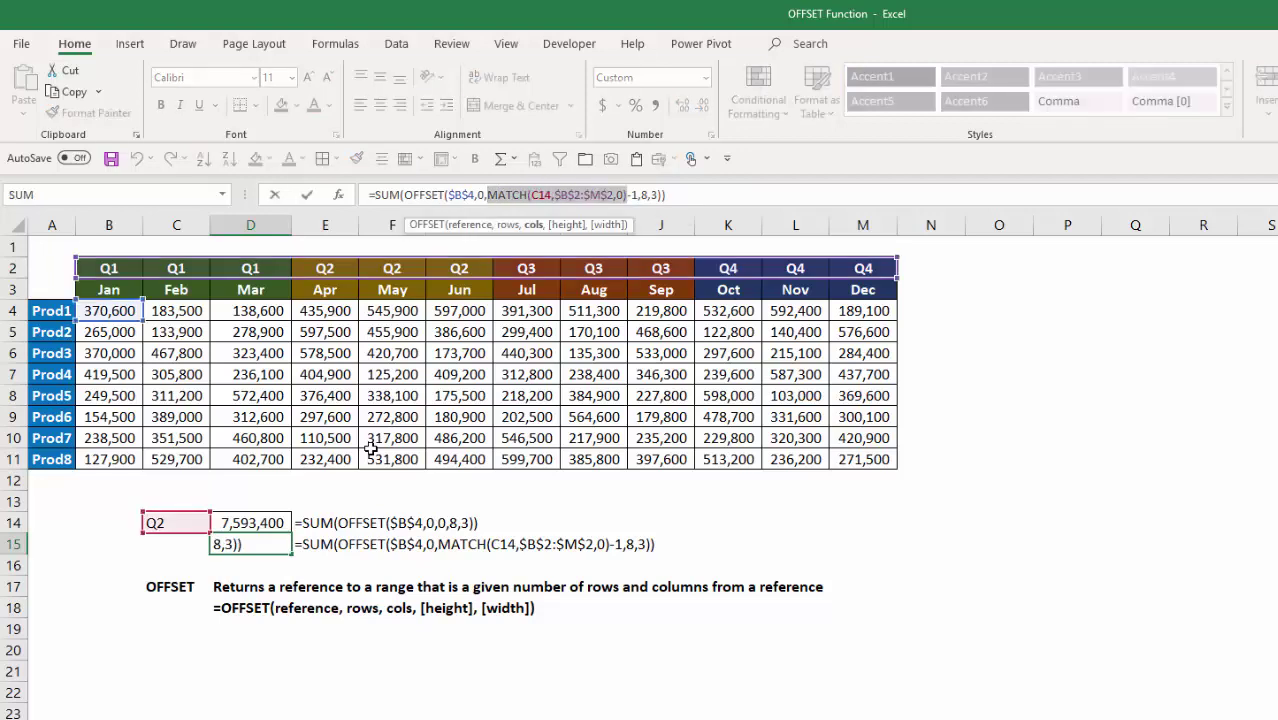
pyautogui.write('4')
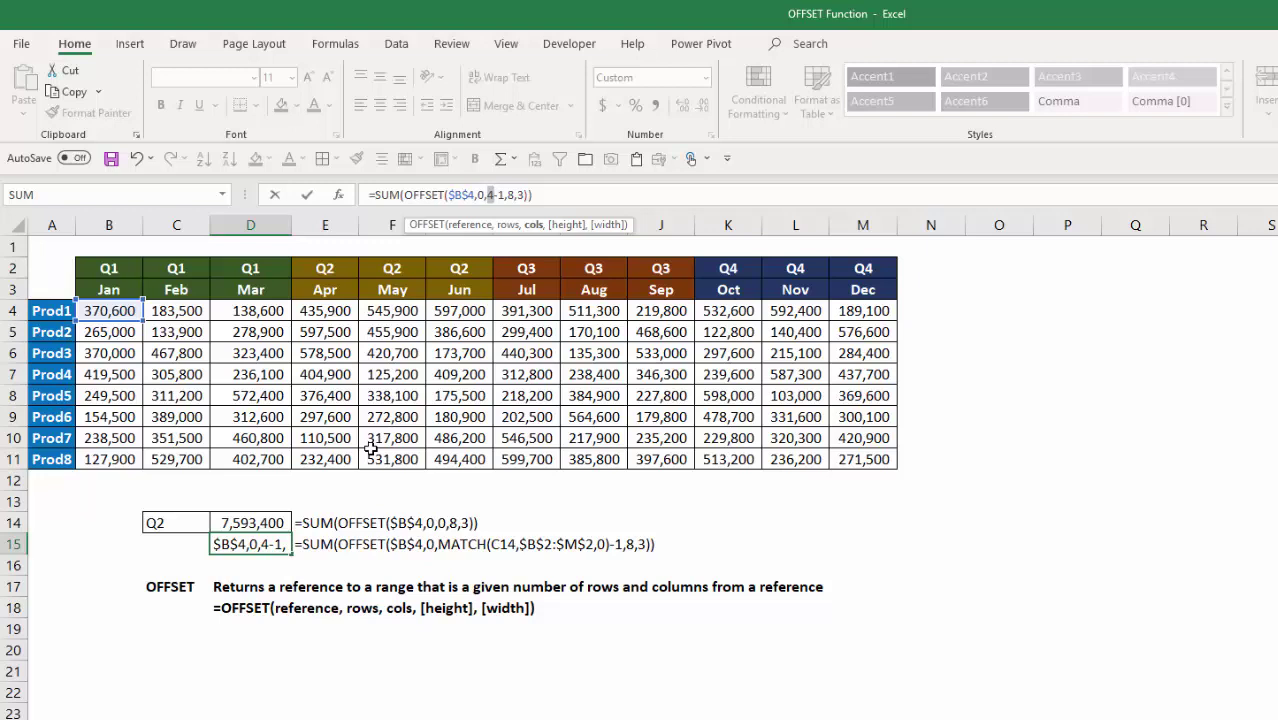
pyautogui.press('Escape')
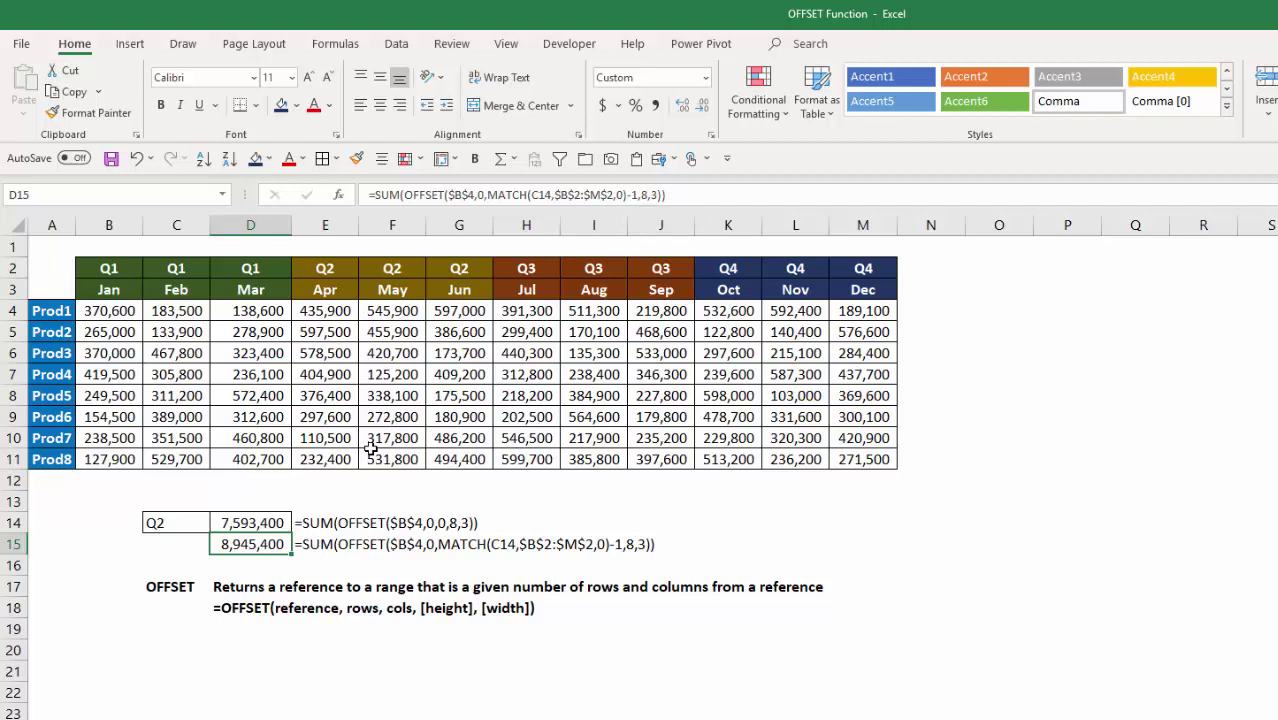
# - Replace the height argument 8 of OFFSET in D15 with COUNT(B:B), and commit the formula
pyautogui.press('F2')
pyautogui.press('Left')
pyautogui.press('Left')
pyautogui.press('Left')
pyautogui.press('Left')
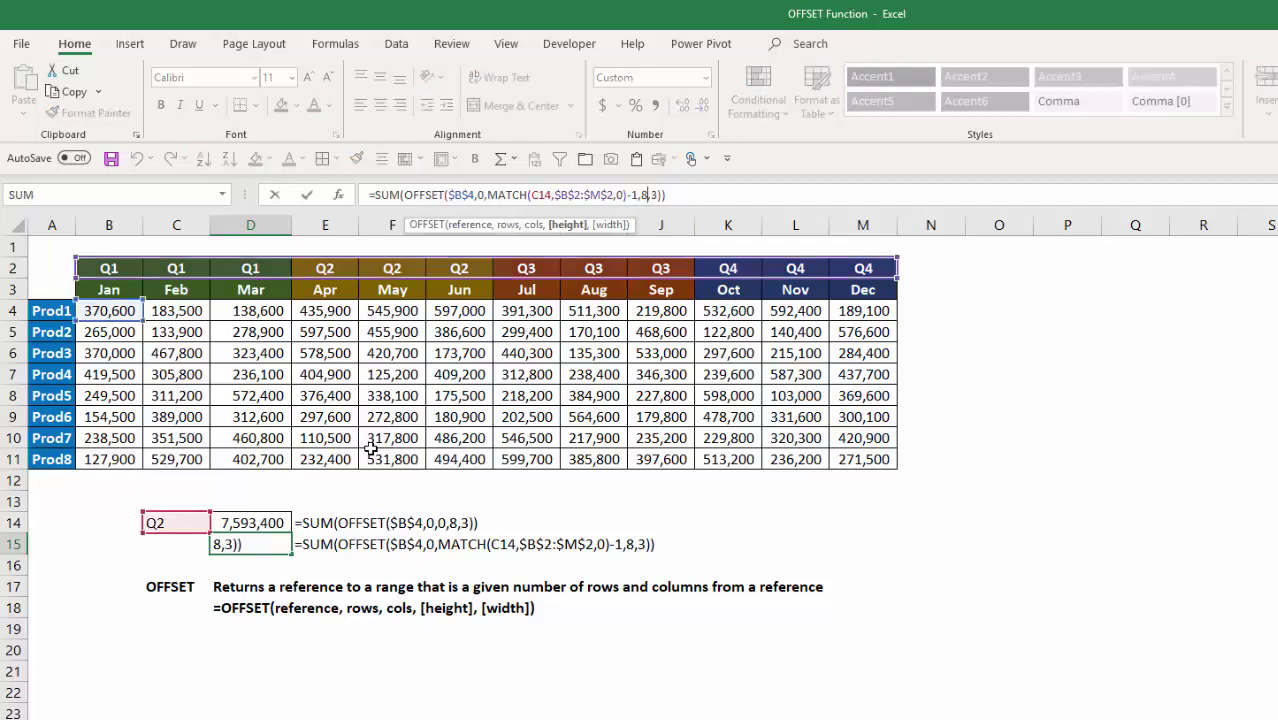
pyautogui.press('BackSpace')
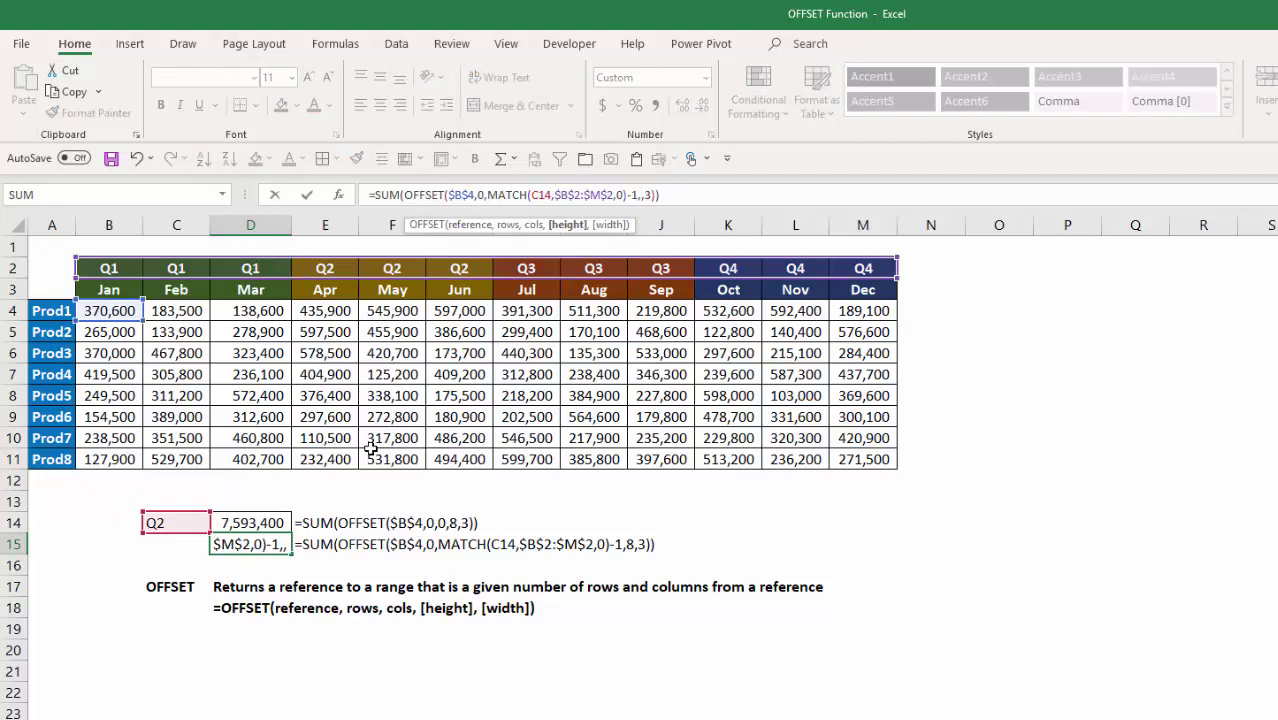
pyautogui.write('count')
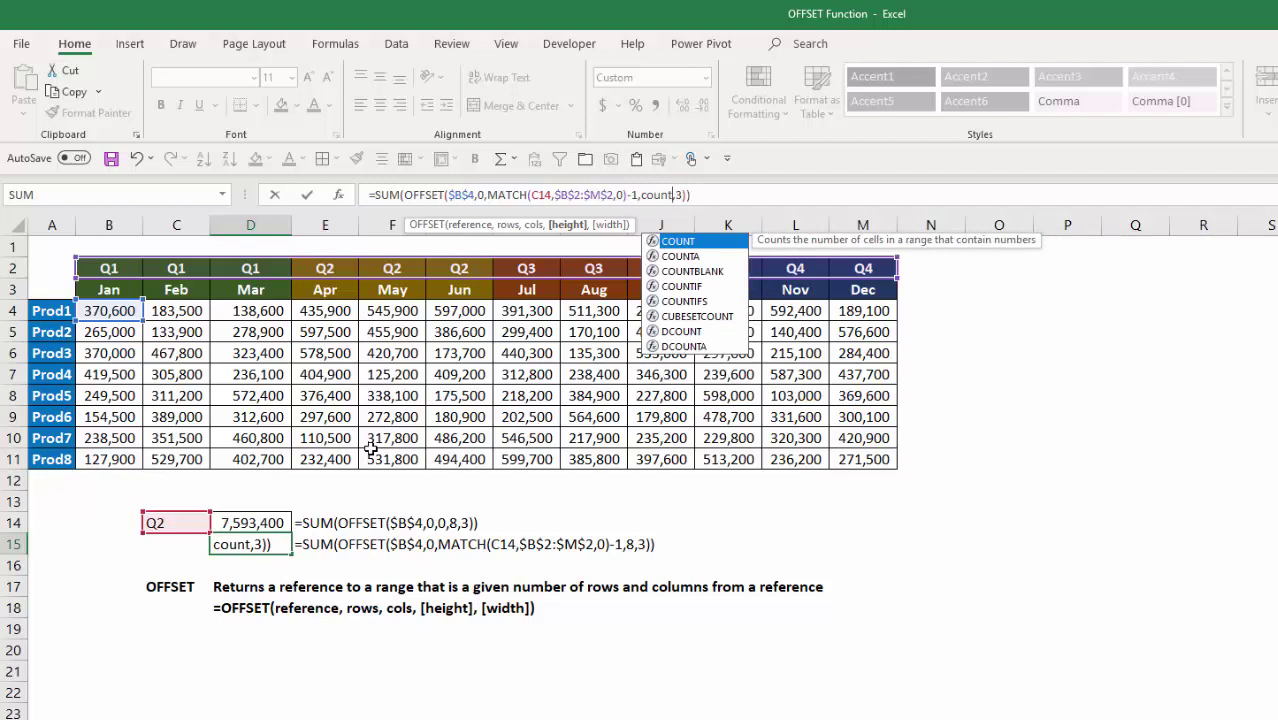
pyautogui.press('Tab')
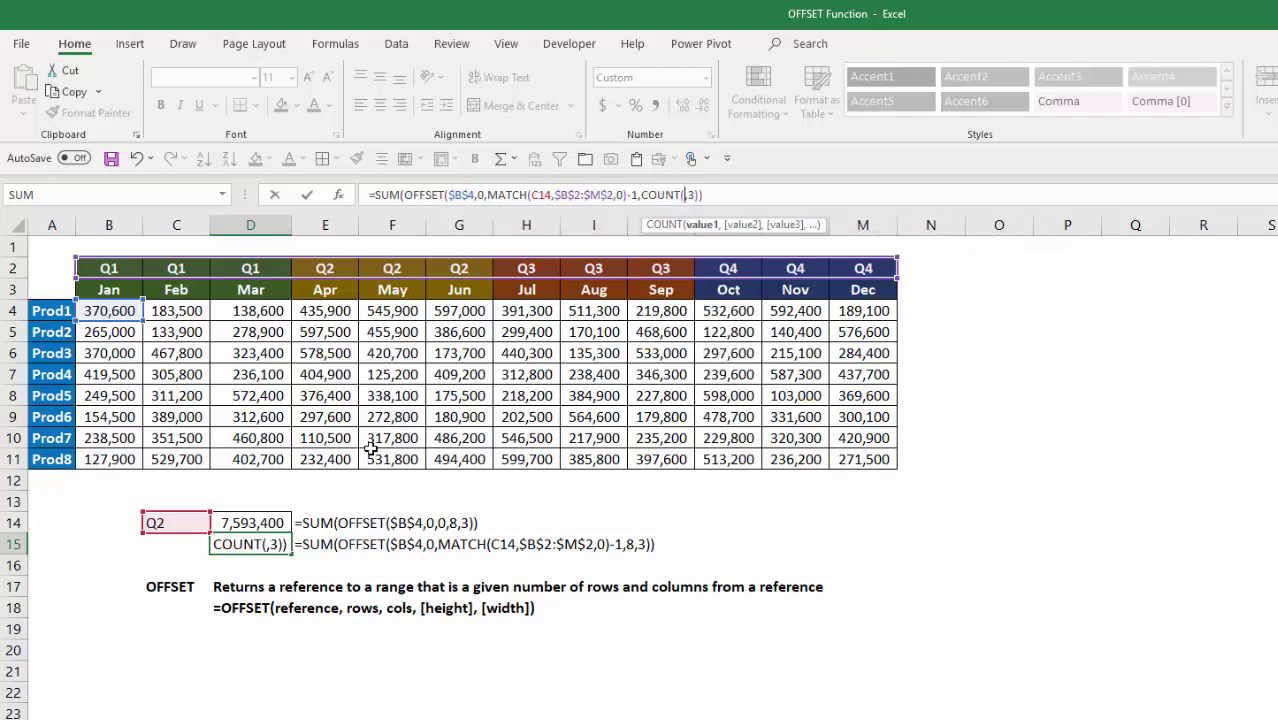
pyautogui.write('B:B')
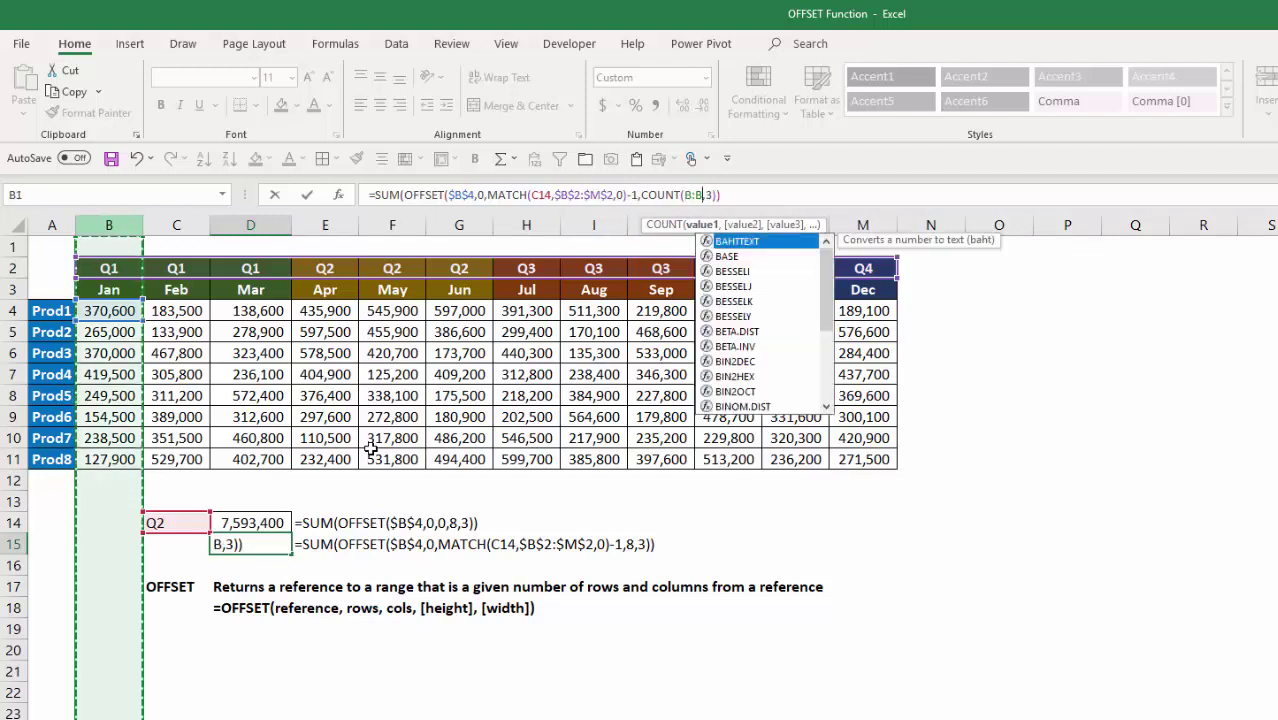
pyautogui.write(')')
pyautogui.hotkey('ctrl', 'Return')
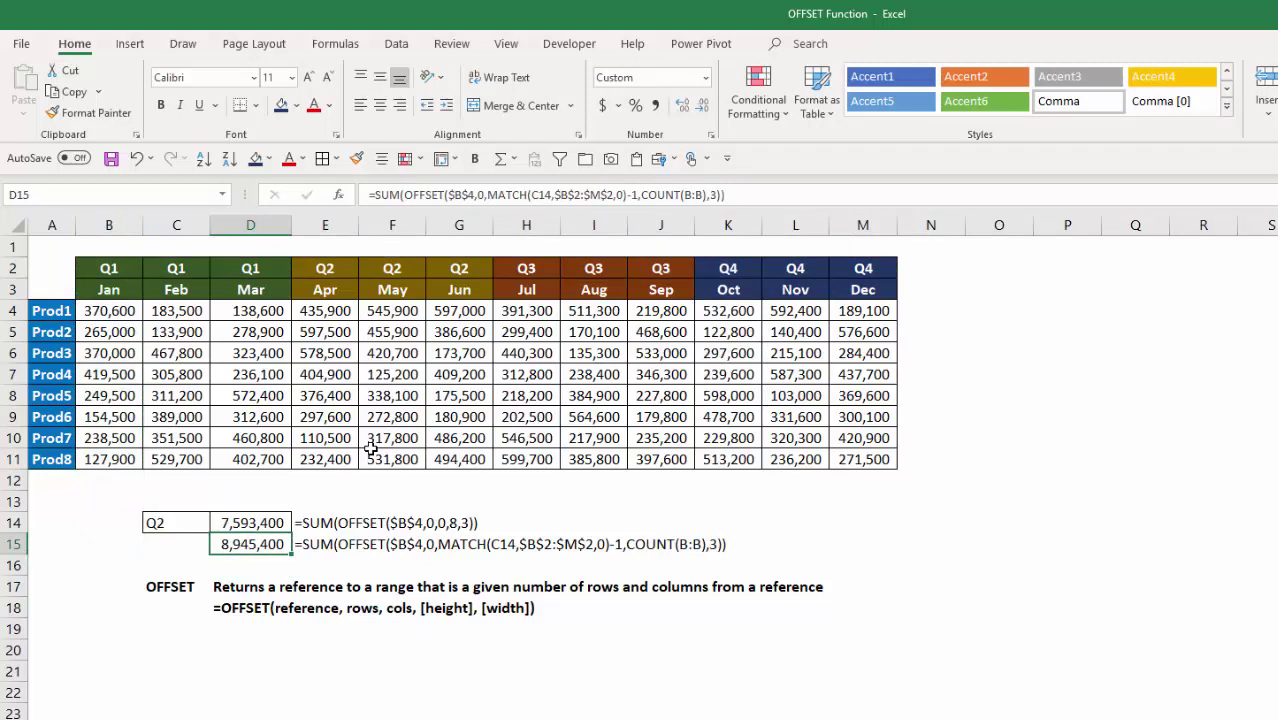
# - Evaluate the COUNT(B:B) part of the D15 formula in place, and cancel the edit
pyautogui.moveTo(706, 195); pyautogui.dragTo(641, 195)
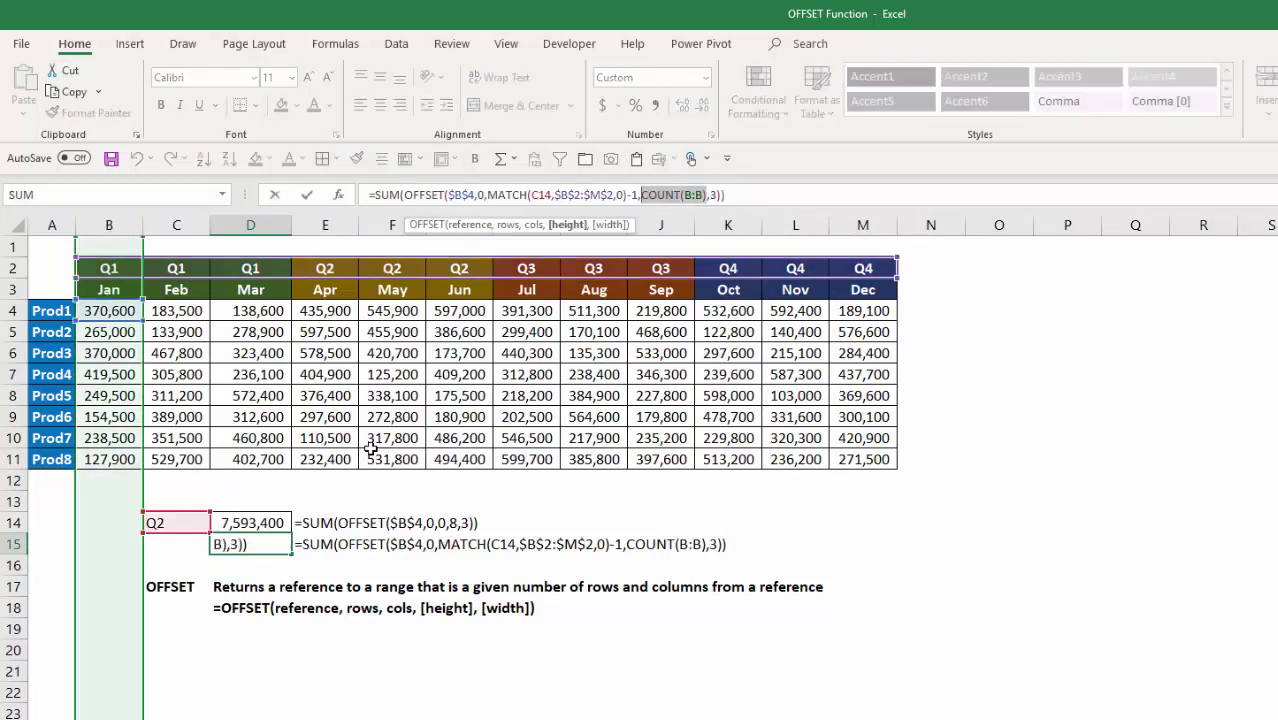
pyautogui.write('8')
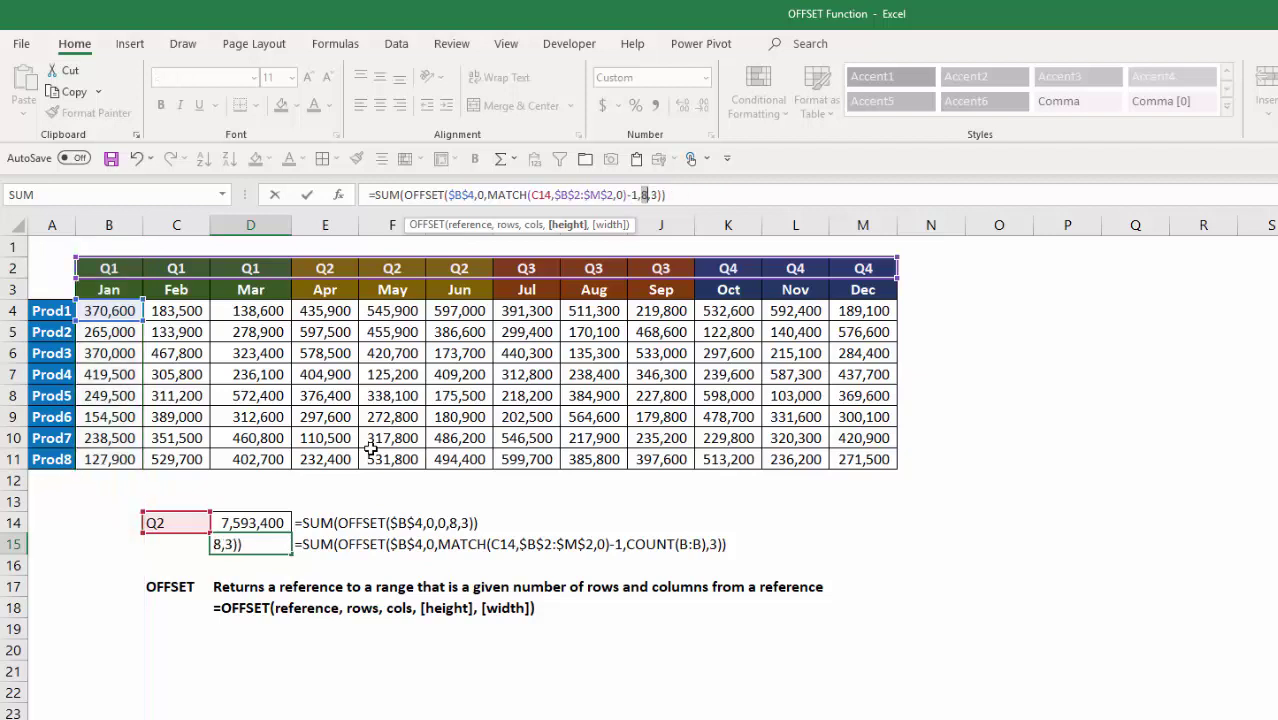
pyautogui.press('Escape')
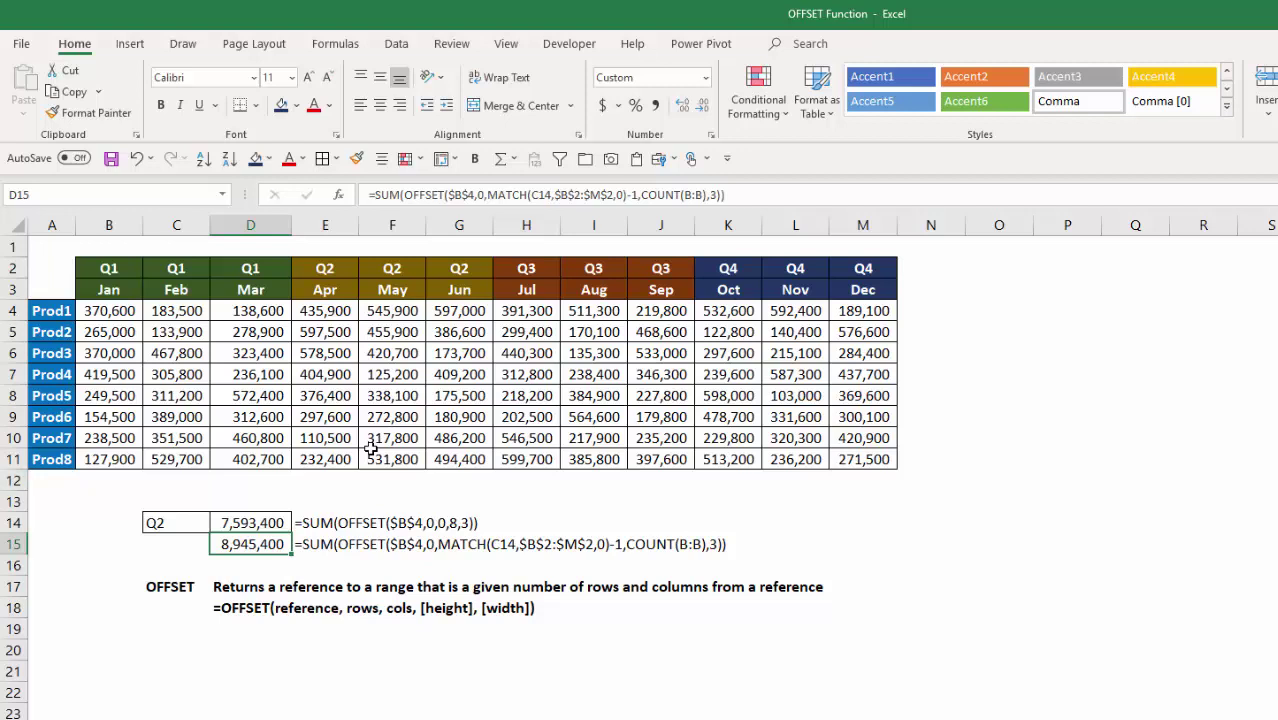
# - Extend the product labels in column A down one row so A12 reads Prod9
pyautogui.press('Up')
pyautogui.press('Left')
pyautogui.press('Left')
pyautogui.press('Left')
pyautogui.press('Up')
pyautogui.press('Up')
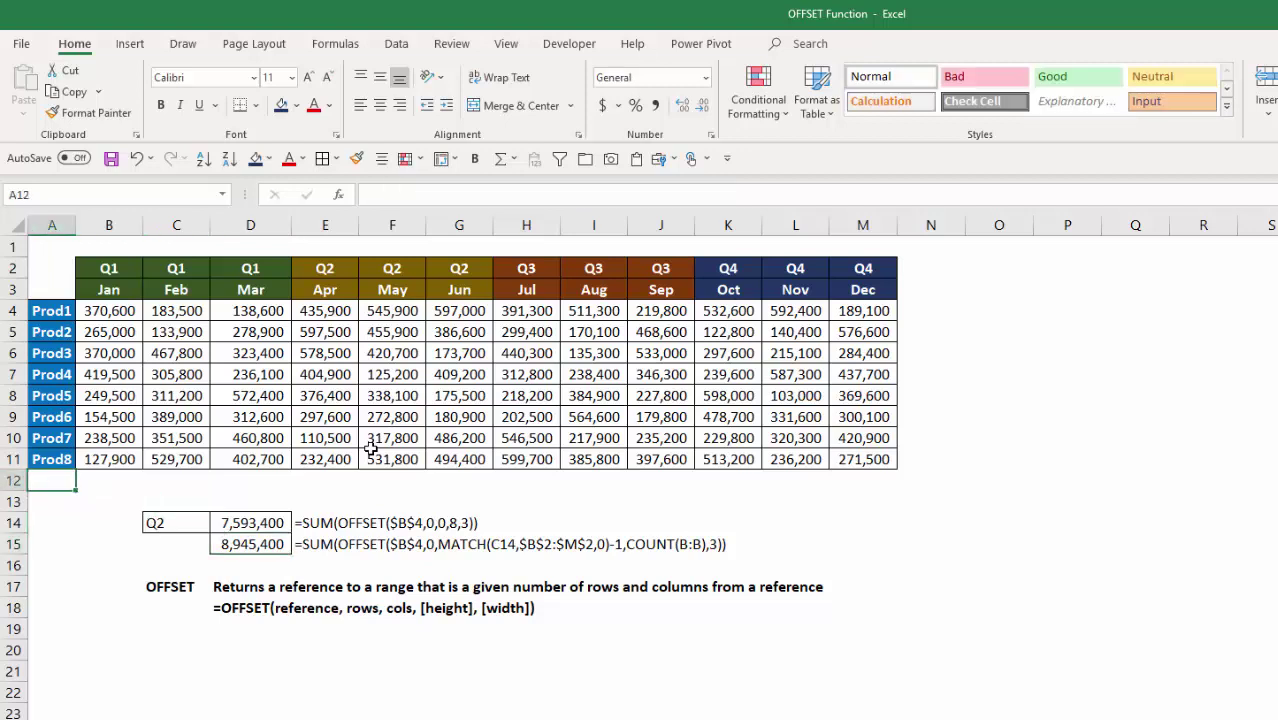
pyautogui.press('Up')
pyautogui.moveTo(77, 469); pyautogui.dragTo(77, 490)
# - Fill the Prod8 monthly figures in B11:M11 down into row 12, and autofit the widths of columns B to M
pyautogui.press('Right')
pyautogui.hotkey('ctrl', 'shift', 'Right')
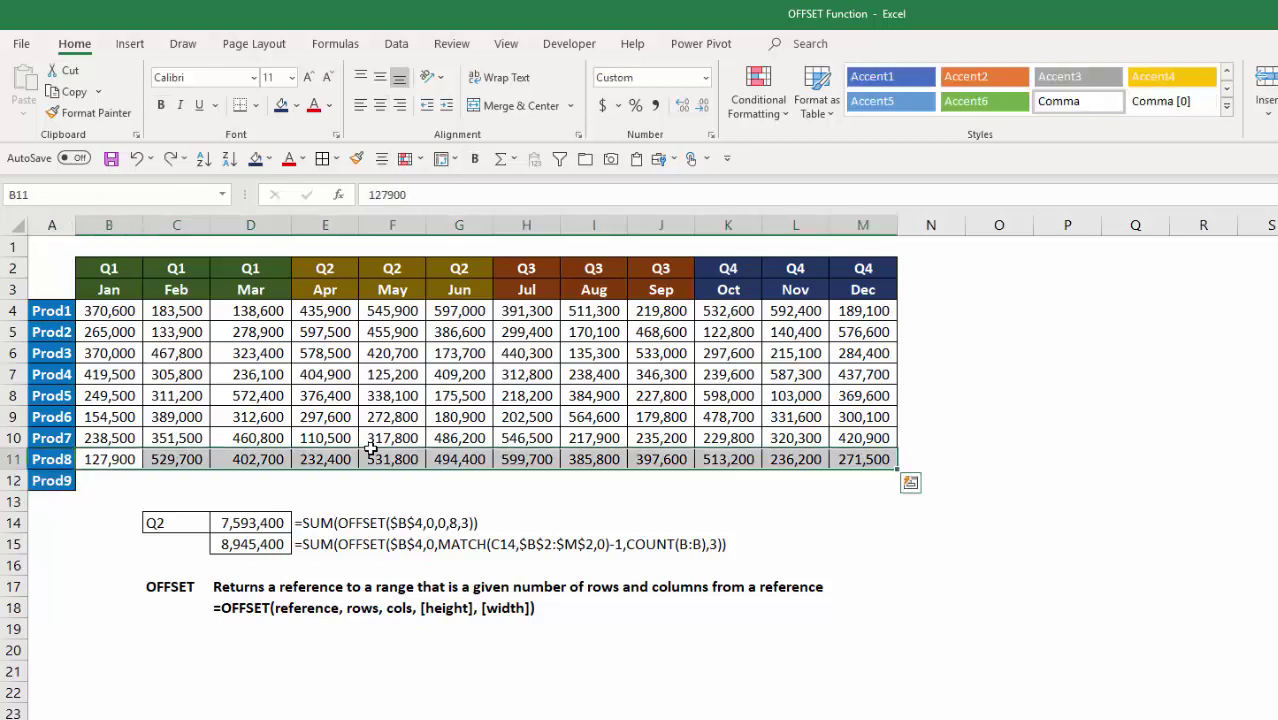
pyautogui.hotkey('shift', 'Down')
pyautogui.hotkey('ctrl', 'd')
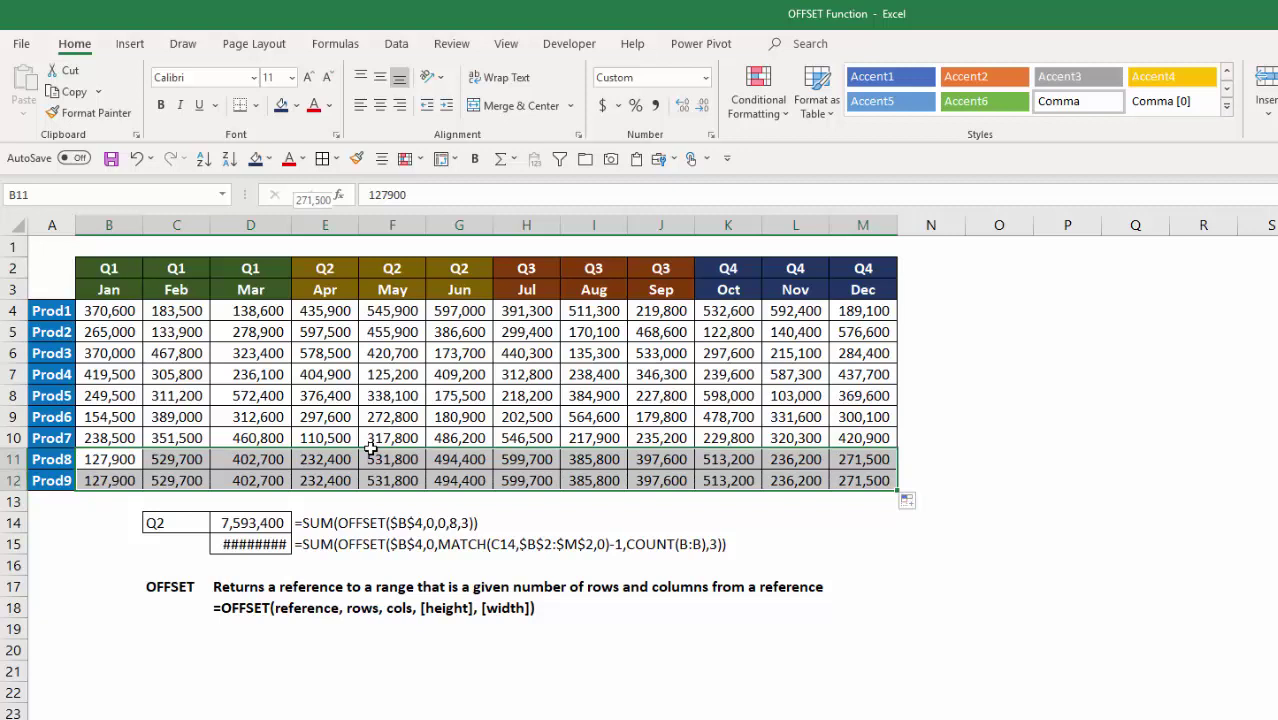
pyautogui.hotkey('alt', 'o')
pyautogui.press('c')
pyautogui.press('a')
# - Re-evaluate the COUNT(B:B) height argument in D15 with the Prod9 row included, and discard the edit
pyautogui.press('Down')
pyautogui.press('Down')
pyautogui.press('Down')
pyautogui.press('Down')
pyautogui.press('Right')
pyautogui.press('Right')
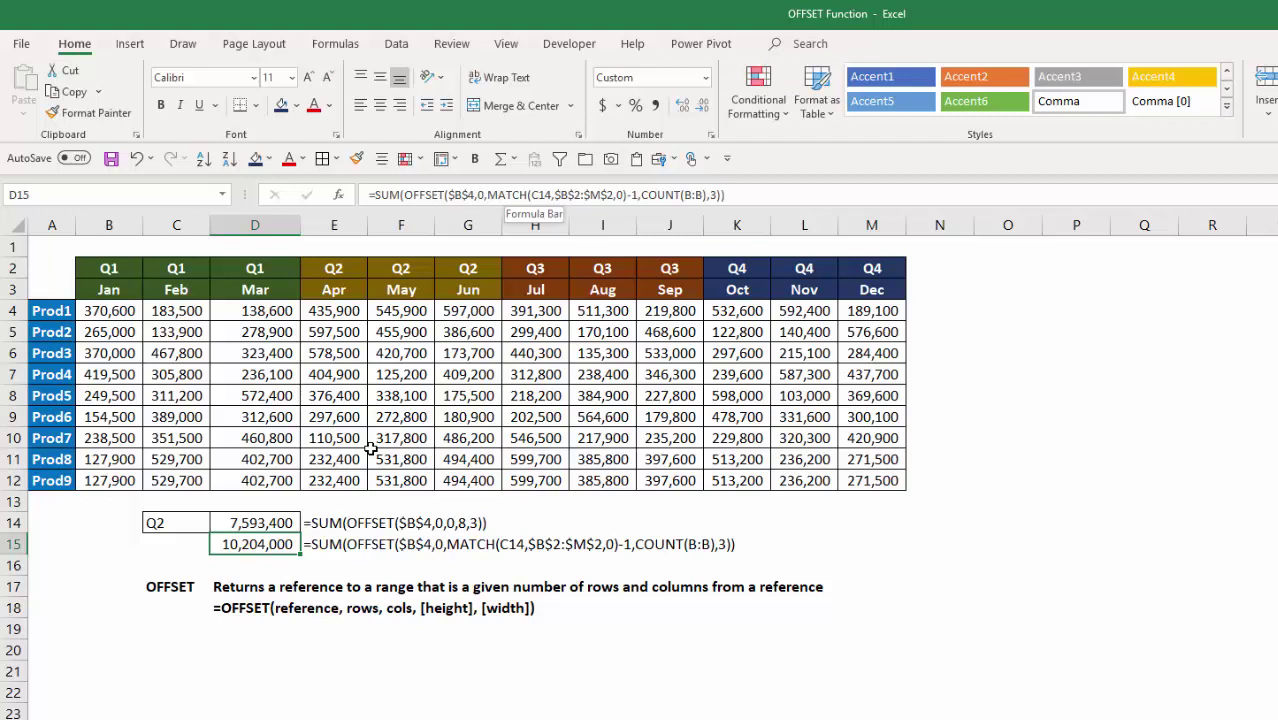
pyautogui.press('F2')
pyautogui.press('Left')
pyautogui.press('Left')
pyautogui.press('Left')
pyautogui.press('Left')
pyautogui.hotkey('shift', 'Left')
pyautogui.hotkey('shift', 'Left')
pyautogui.hotkey('shift', 'Left')
pyautogui.hotkey('shift', 'Left')
pyautogui.hotkey('shift', 'Left')
pyautogui.hotkey('shift', 'Left')
pyautogui.hotkey('shift', 'Left')
pyautogui.hotkey('shift', 'Left')
pyautogui.hotkey('shift', 'Left')
pyautogui.hotkey('shift', 'Left')
pyautogui.hotkey('shift', 'Left')
pyautogui.hotkey('shift', 'Right')
pyautogui.write('9')
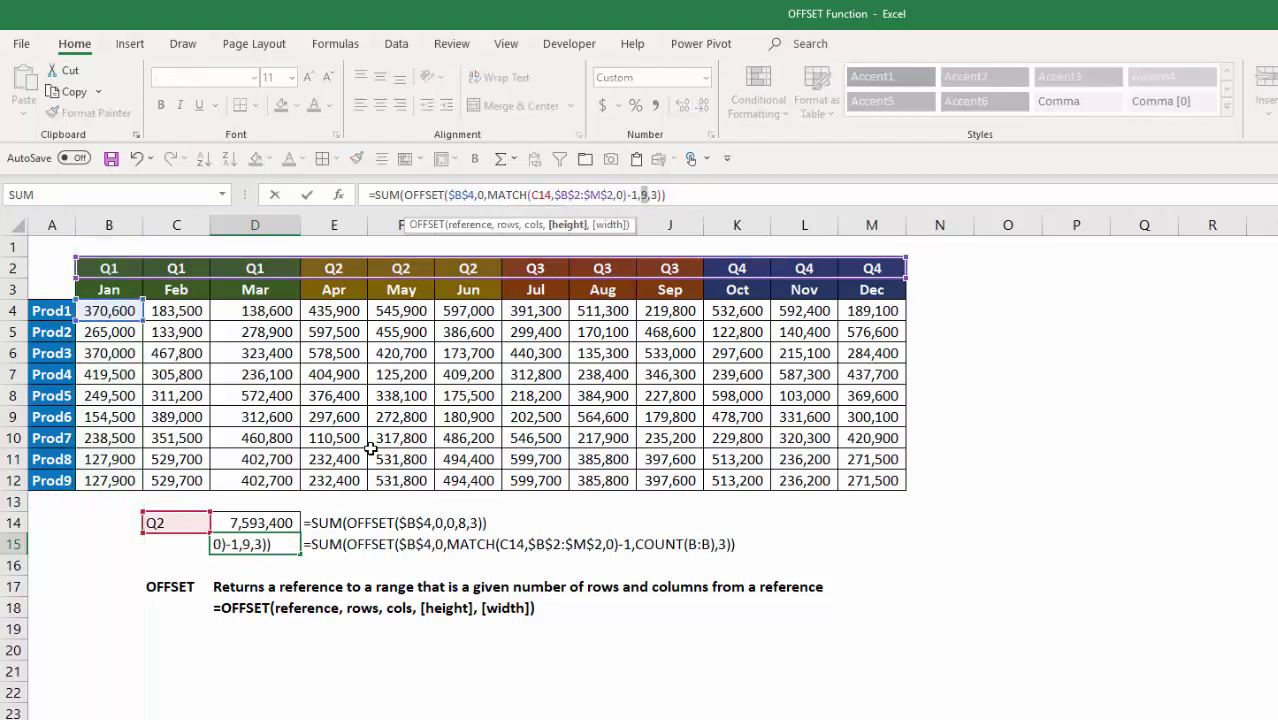
pyautogui.hotkey('shift', 'Left')
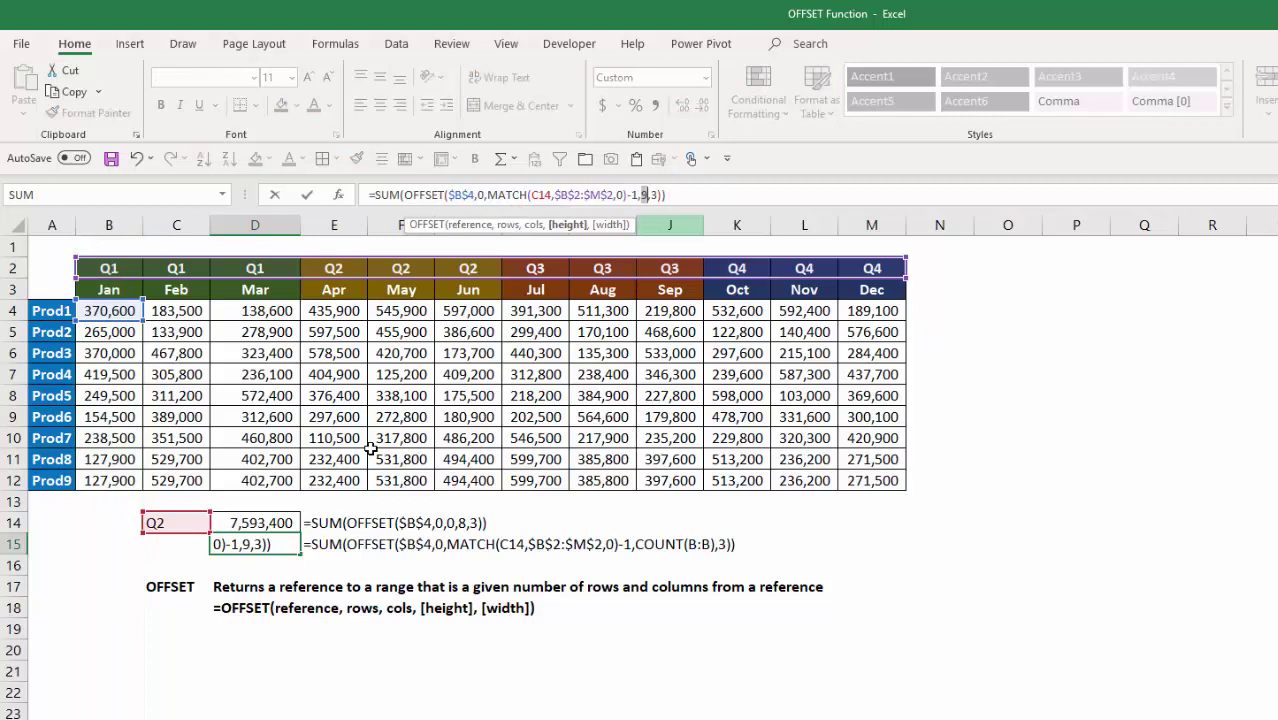
pyautogui.press('Escape')
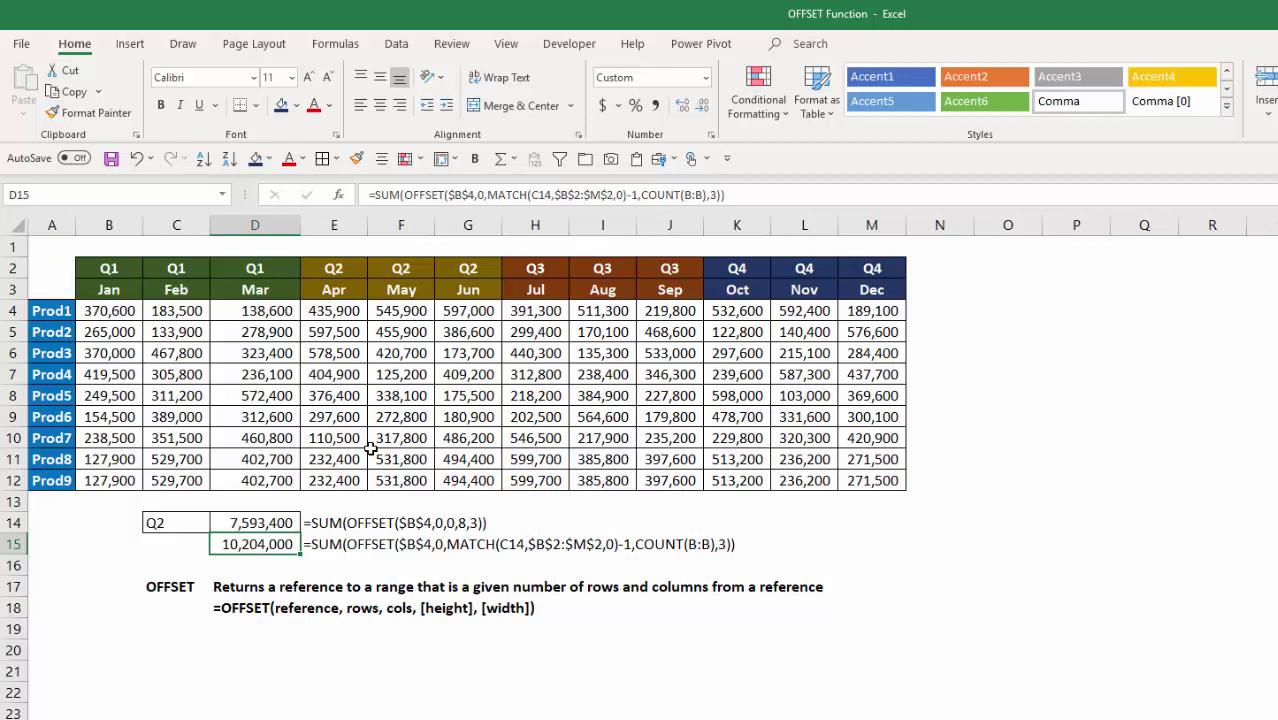
# - Replace the width argument 3 of OFFSET in D15 with COUNTIF(B2:M2,C14), and commit the formula
pyautogui.click(716, 194)
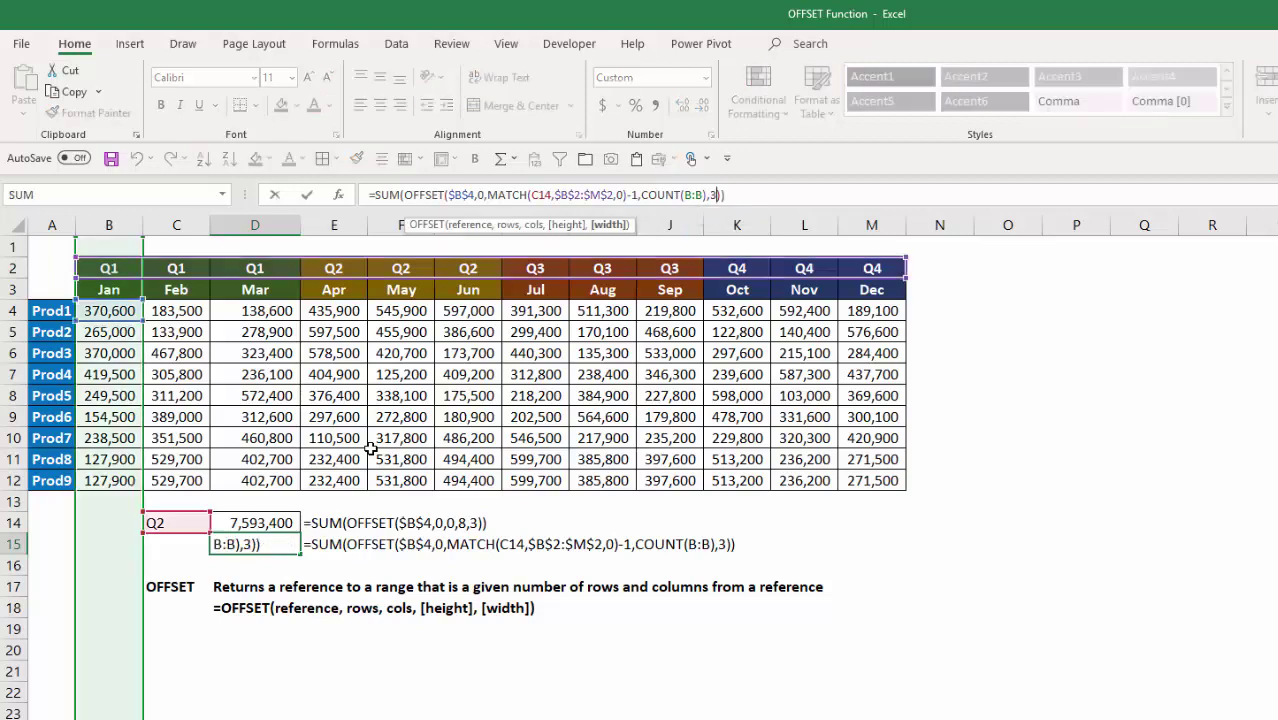
pyautogui.press('BackSpace')
pyautogui.write('countif(')
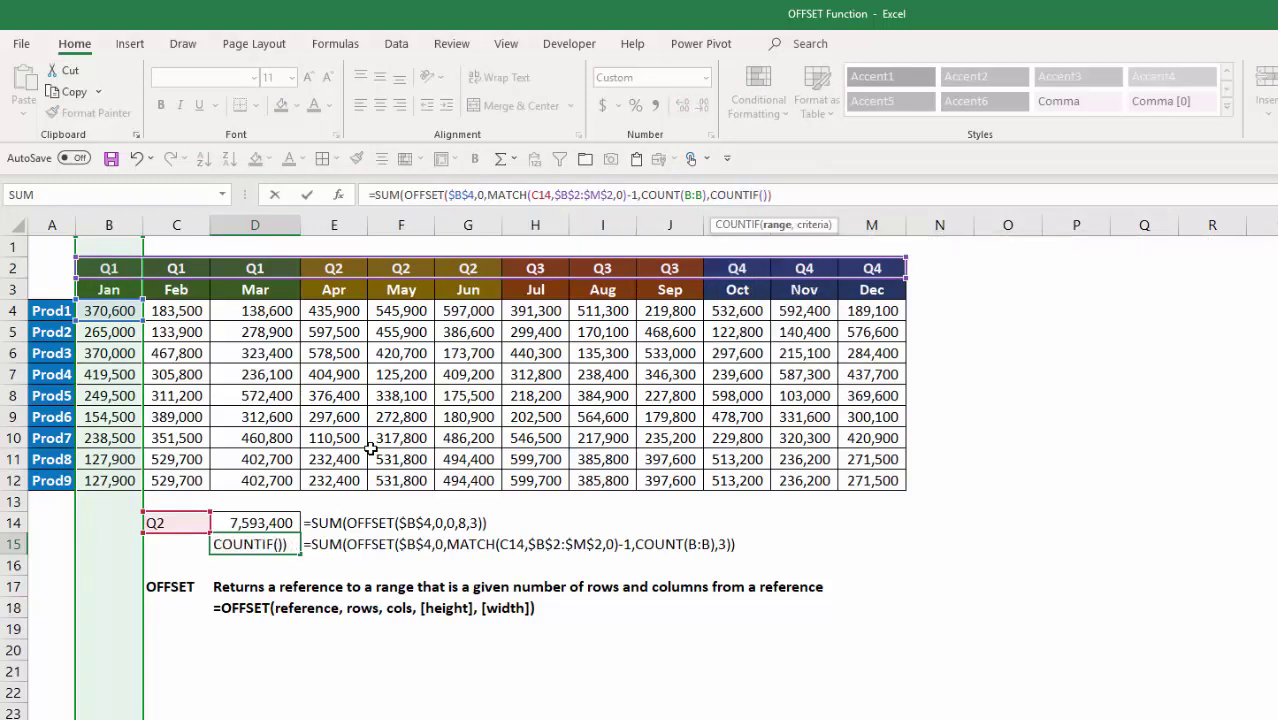
pyautogui.moveTo(109, 268); pyautogui.dragTo(872, 268)
pyautogui.write(',')
pyautogui.press('Left')
pyautogui.press('Up')
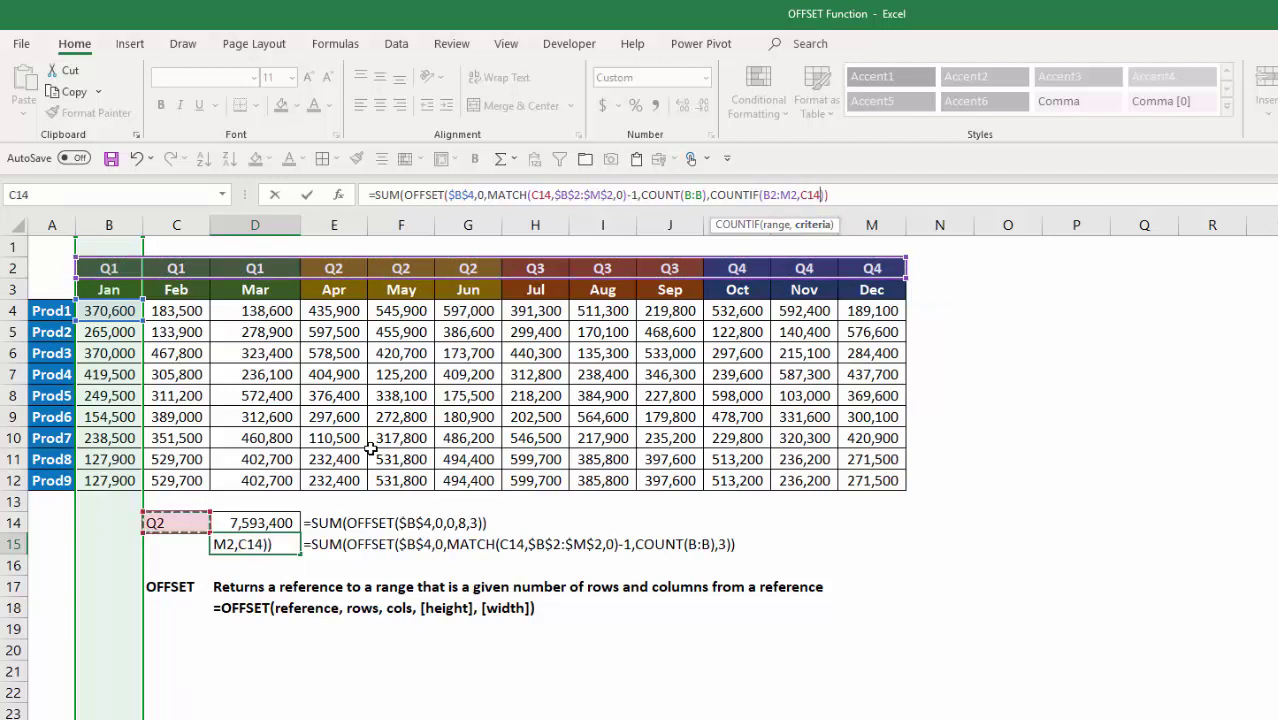
pyautogui.press('Return')
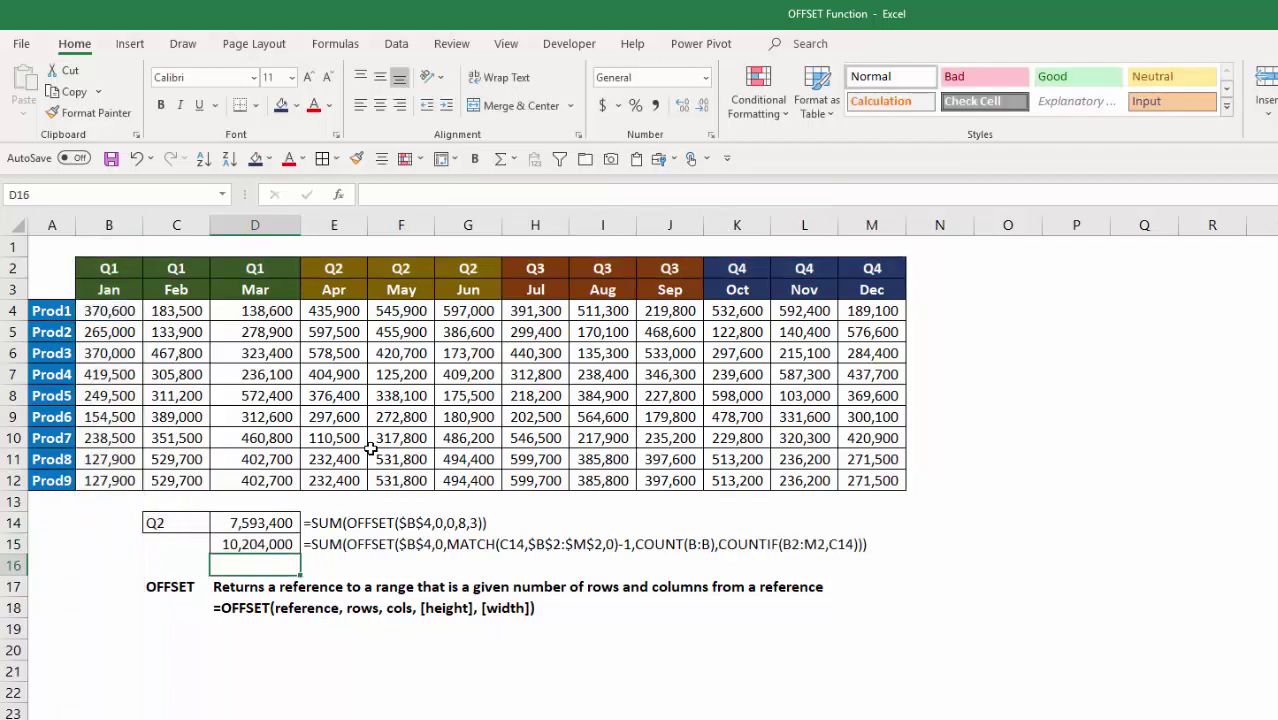
# - Test the D15 formula by switching the quarter in C14 to Q1 and finally to Q3
pyautogui.press('Up')
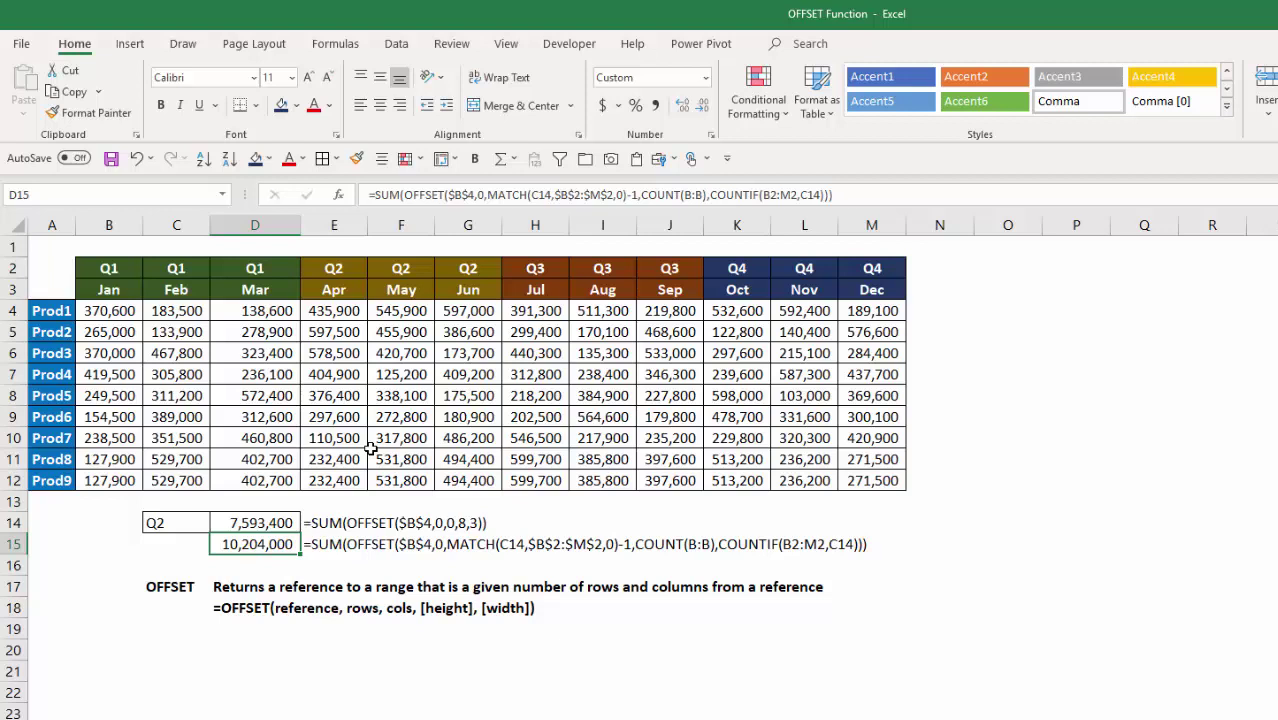
pyautogui.press('Up')
pyautogui.press('Left')
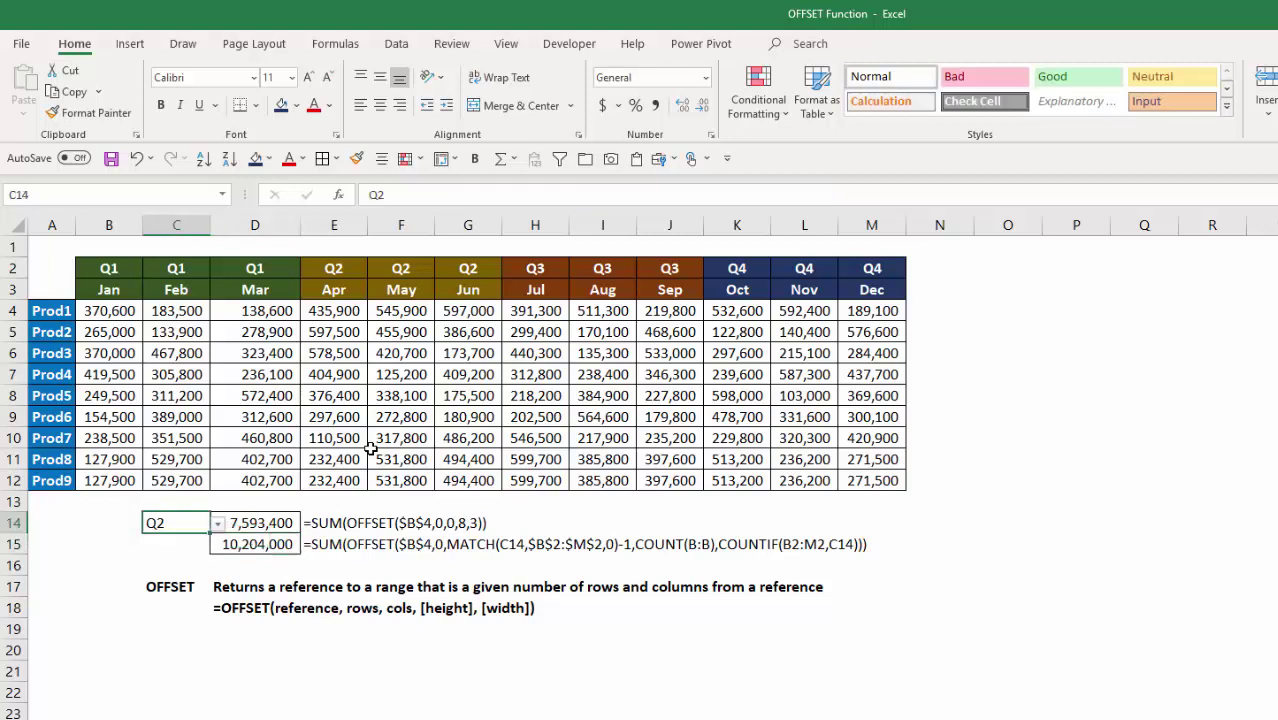
pyautogui.hotkey('alt', 'Down')
pyautogui.press('Return')
pyautogui.hotkey('alt', 'Down')
pyautogui.press('Down')
pyautogui.press('Down')
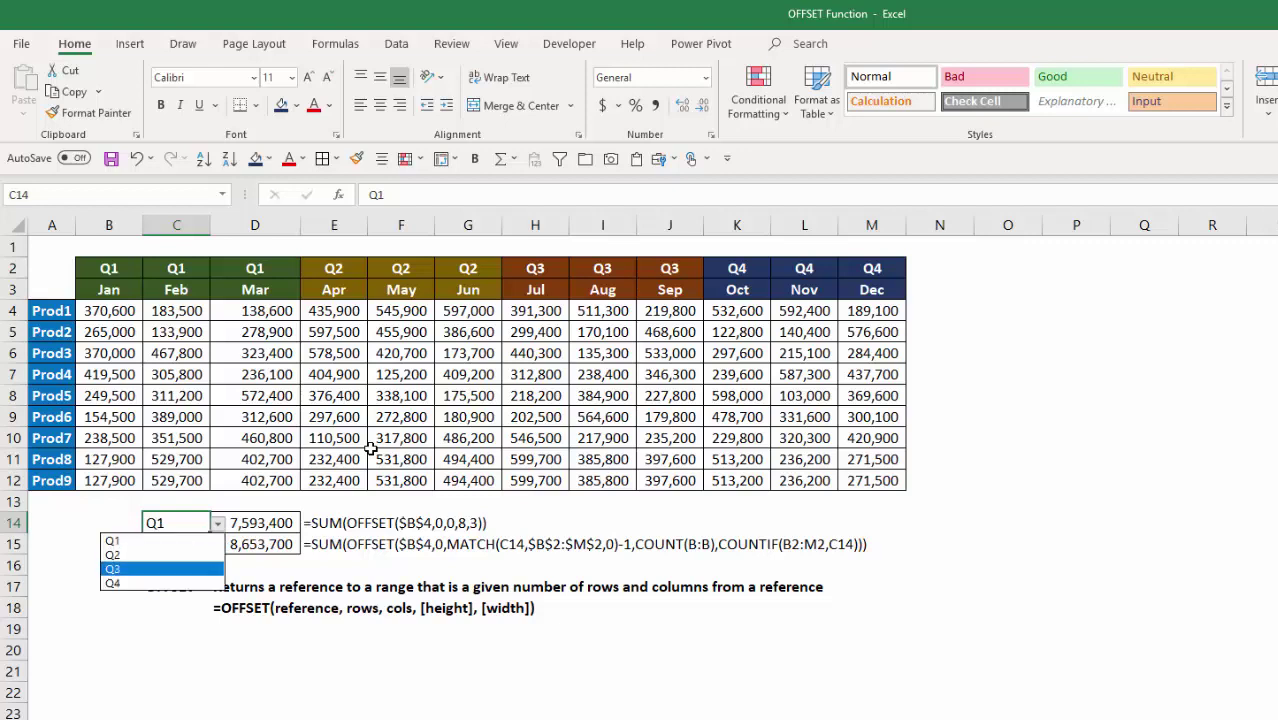
pyautogui.press('Return')
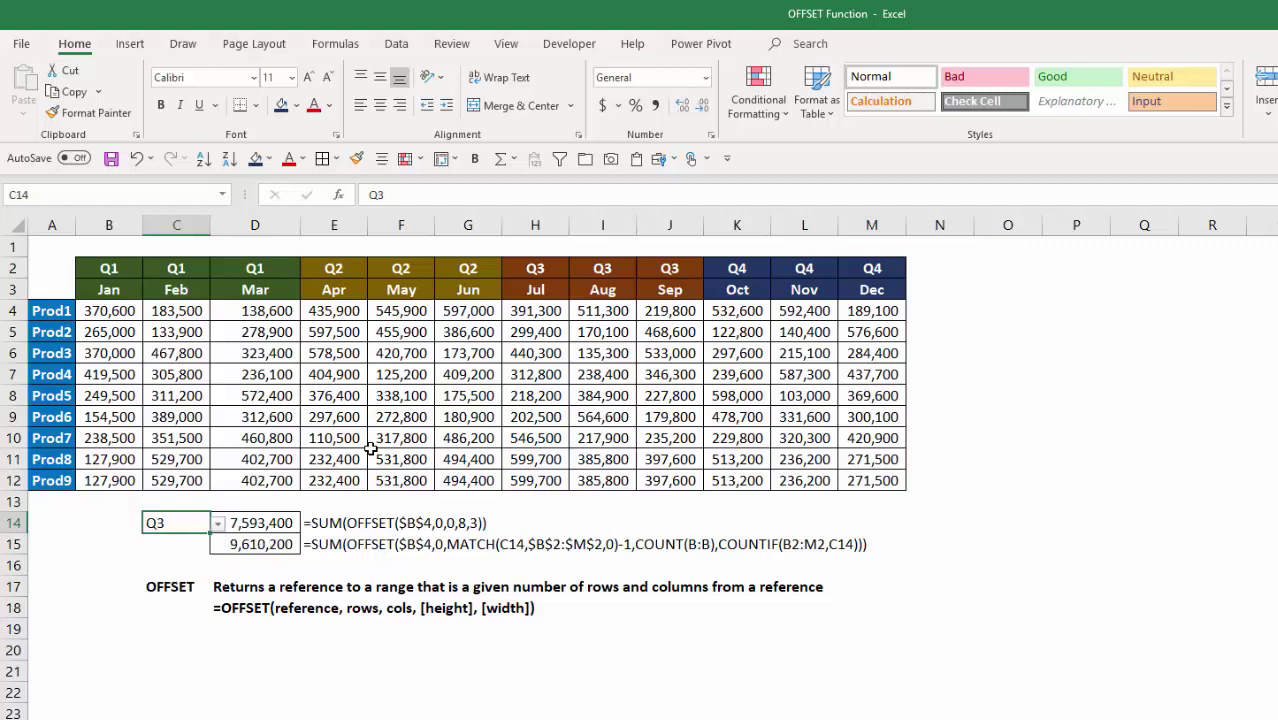